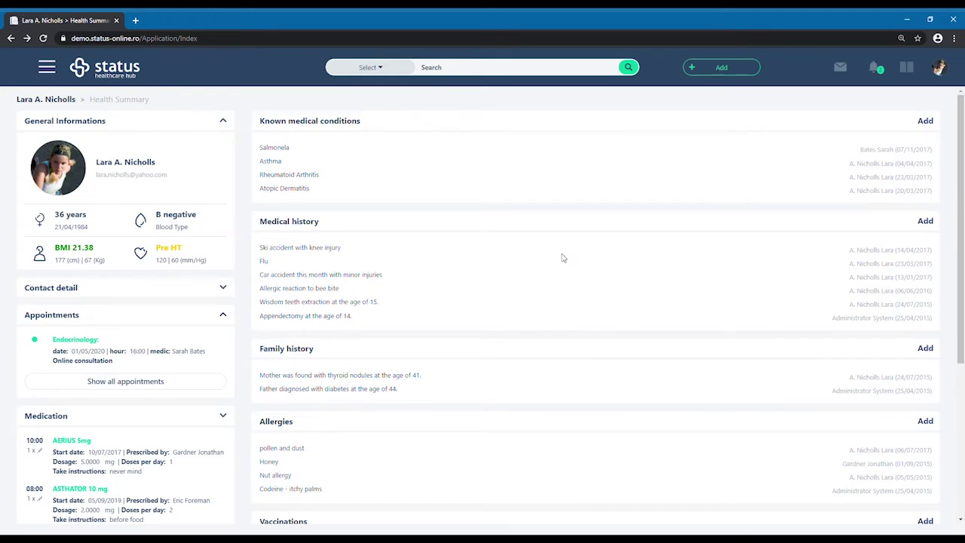
- Add "Bronchitis" to the Medical history section, marked as emergency information and visible to doctors
scroll(567, 256, down, 2)
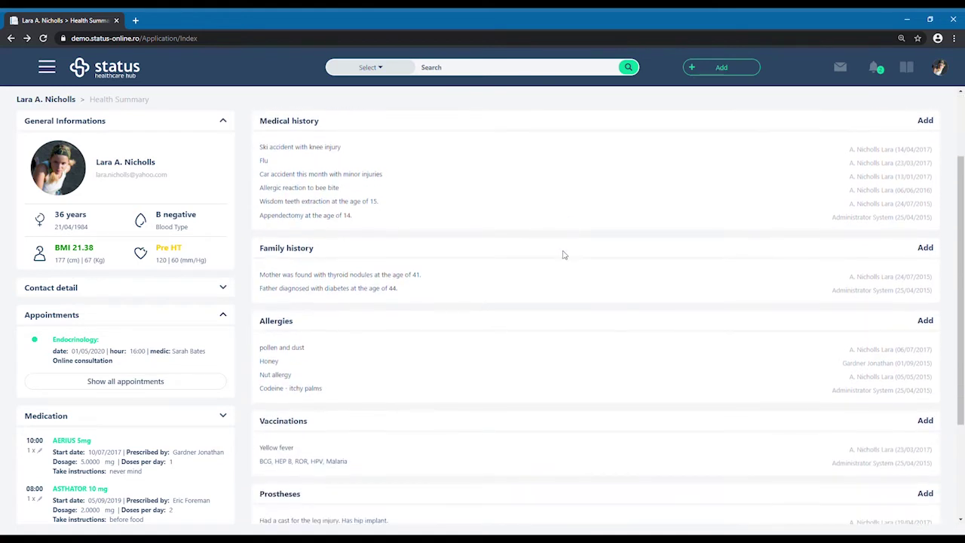
scroll(558, 257, down, 2)
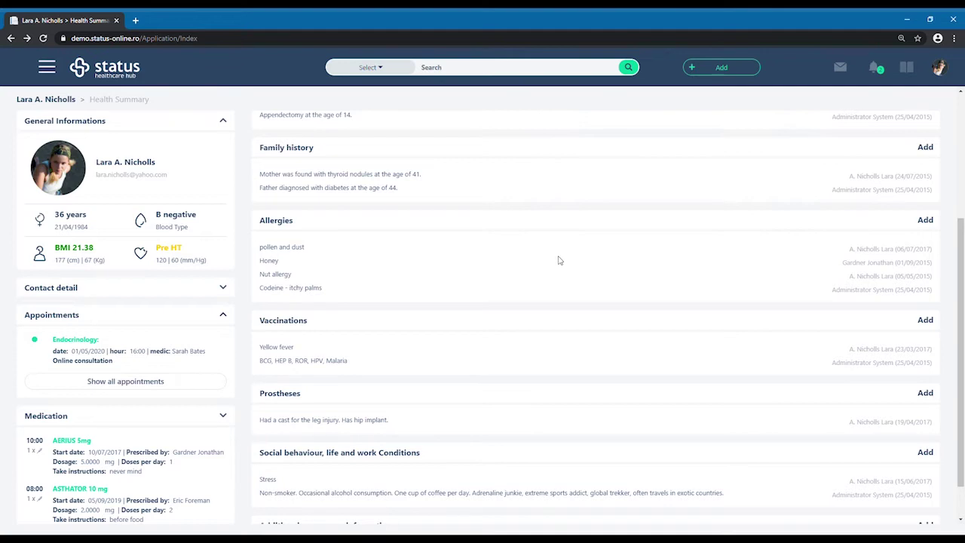
scroll(558, 260, up, 4)
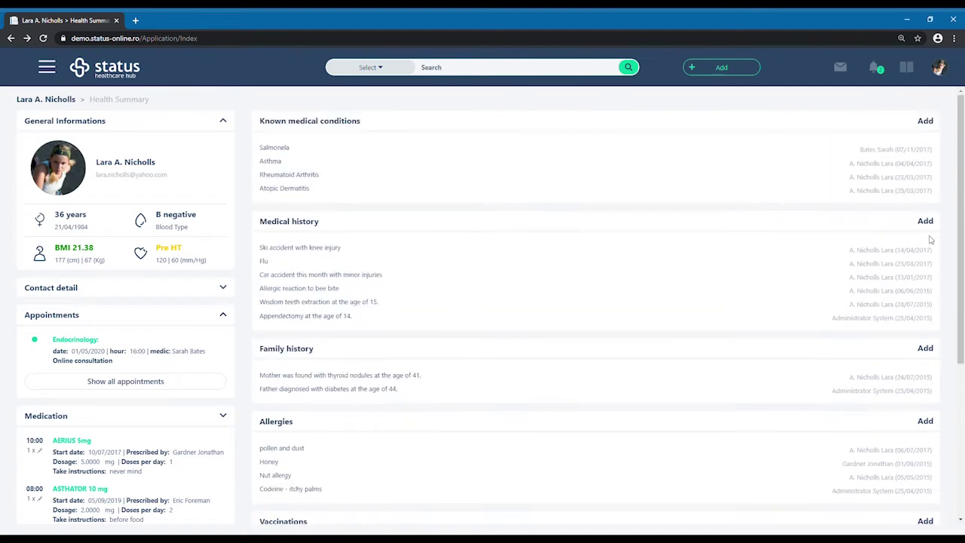
click(925, 222)
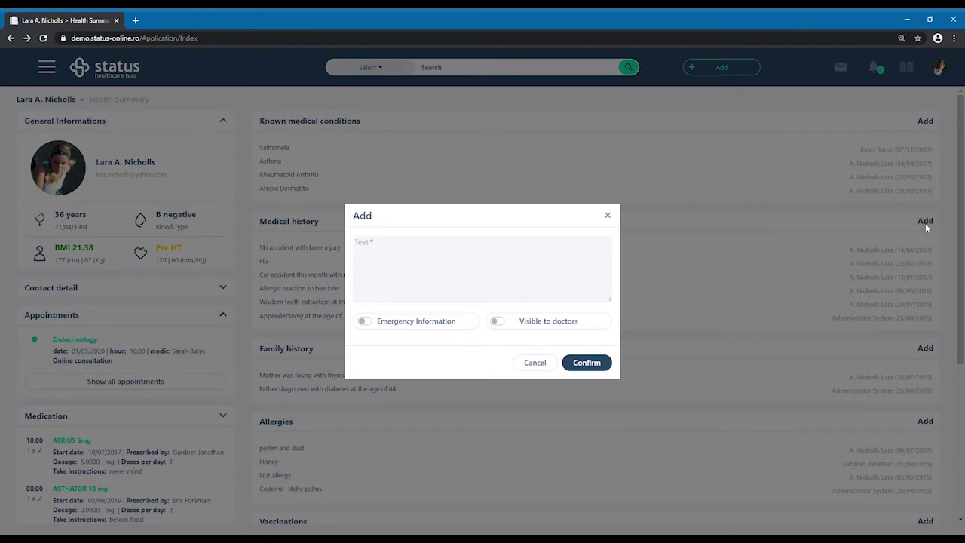
click(480, 255)
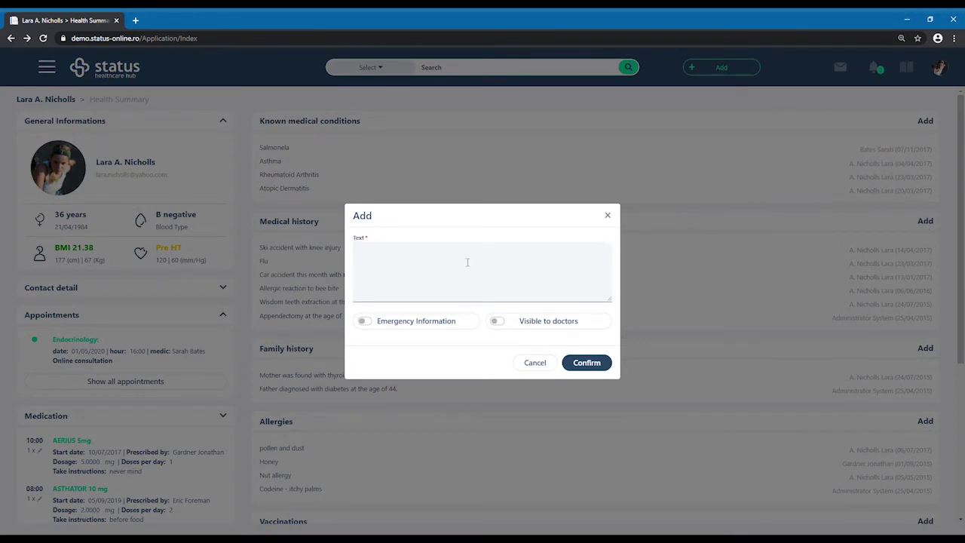
text(Bronchitis)
click(498, 321)
click(366, 321)
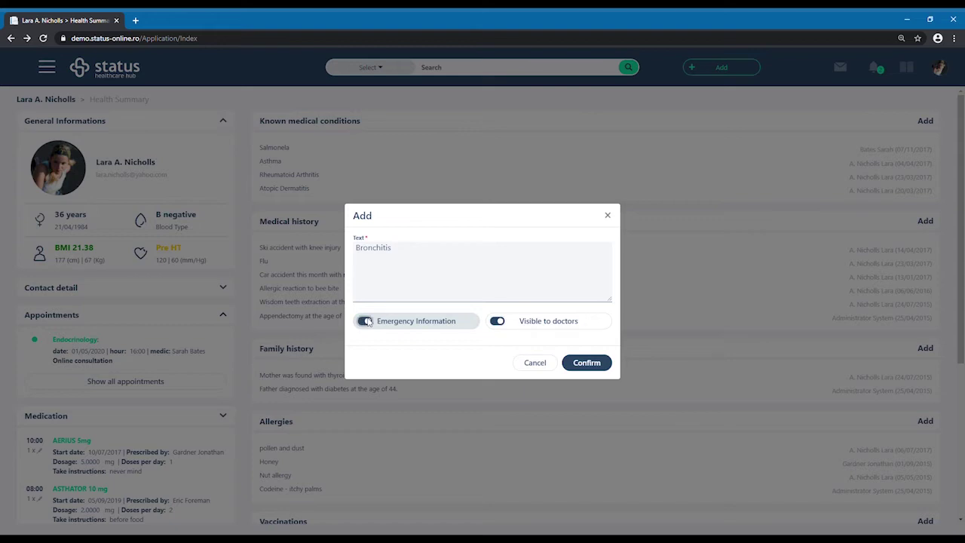
click(578, 367)
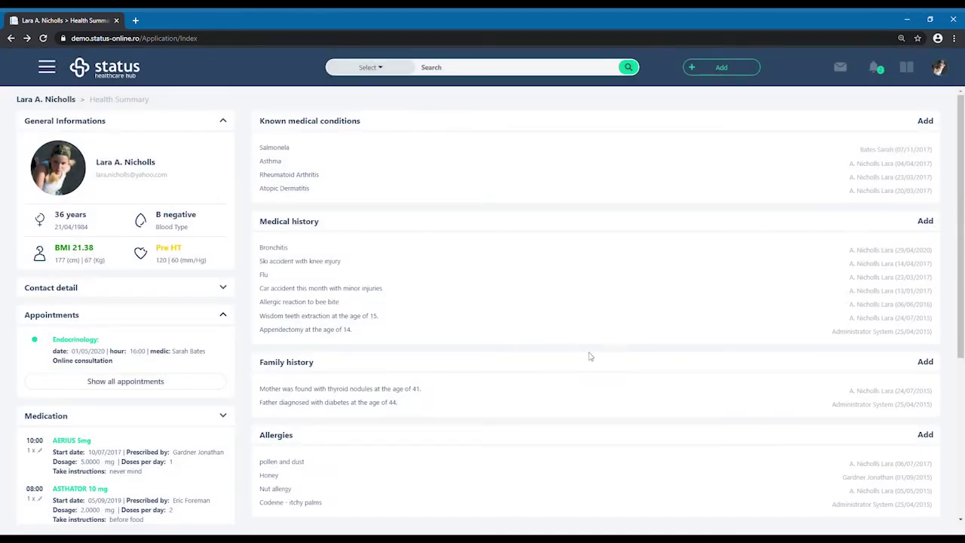
- Go to the Medical files and view the image of Shoulder X-Ray No. 554, closing the viewer when done
click(47, 69)
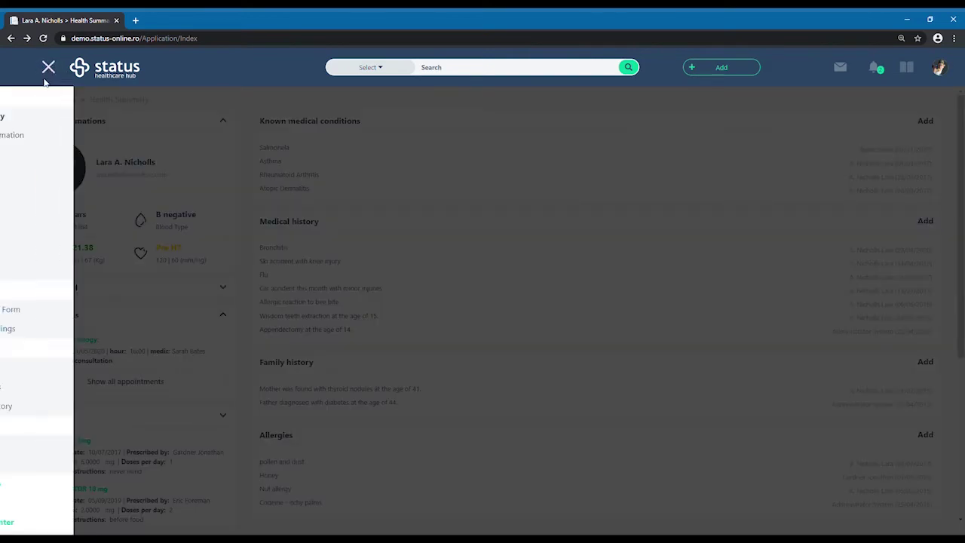
click(72, 137)
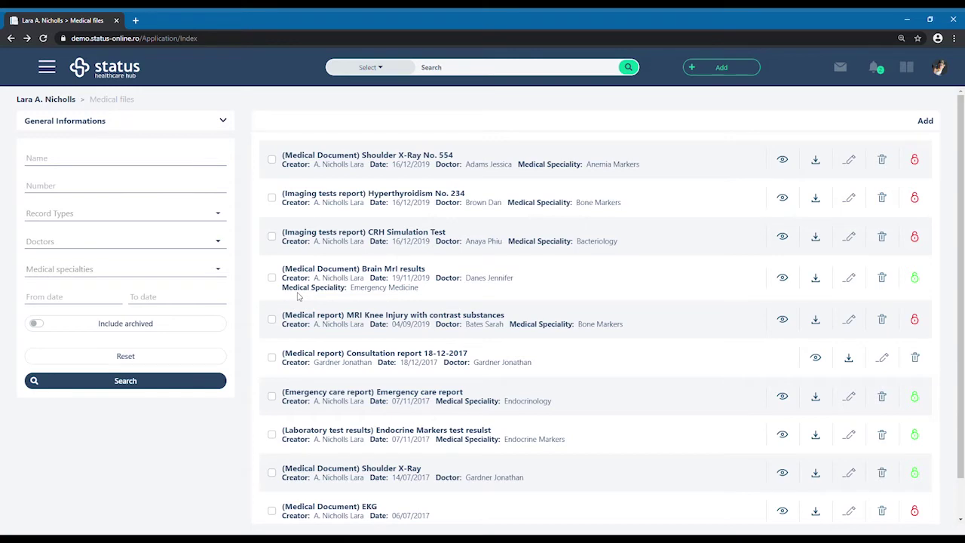
click(783, 160)
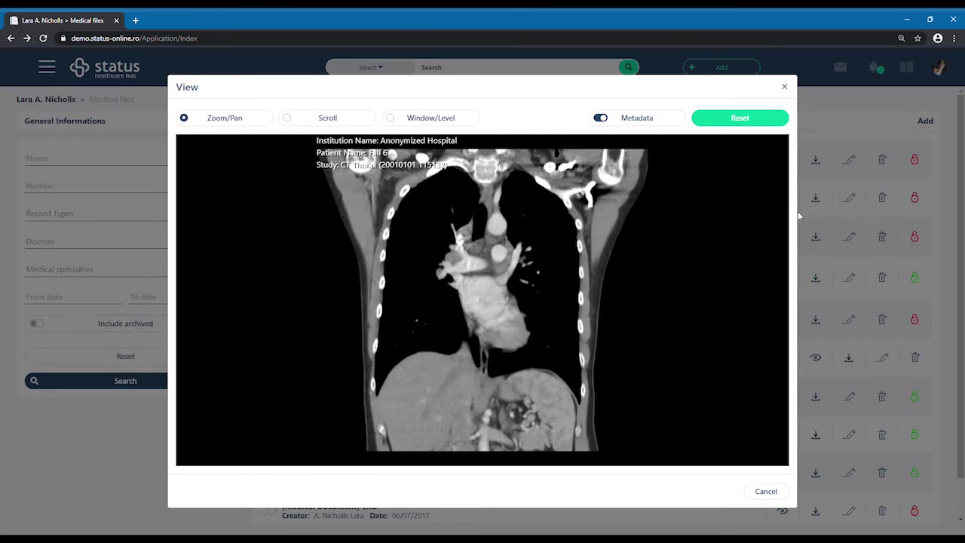
click(767, 491)
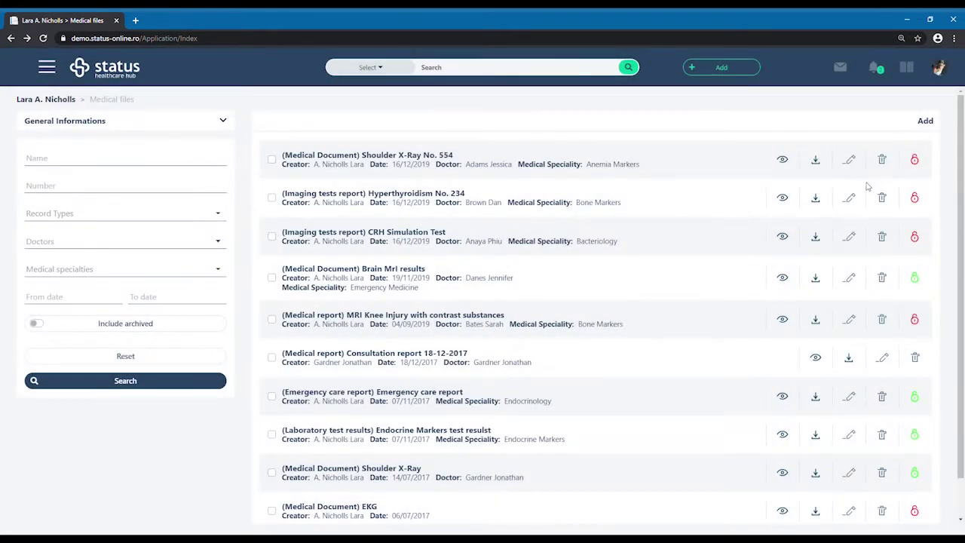
- Review the edit form and the document rights of Shoulder X-Ray No. 554, cancelling both without changes
click(849, 161)
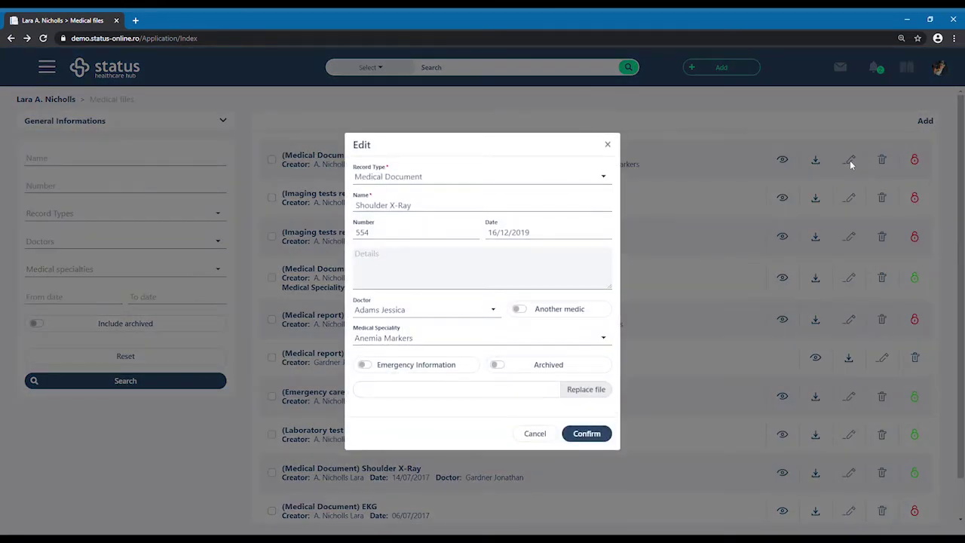
click(535, 435)
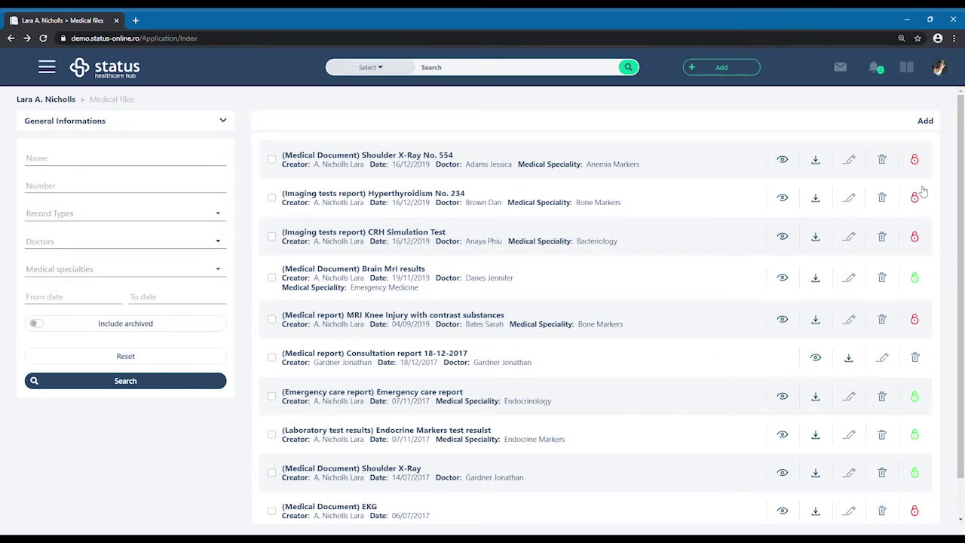
click(915, 160)
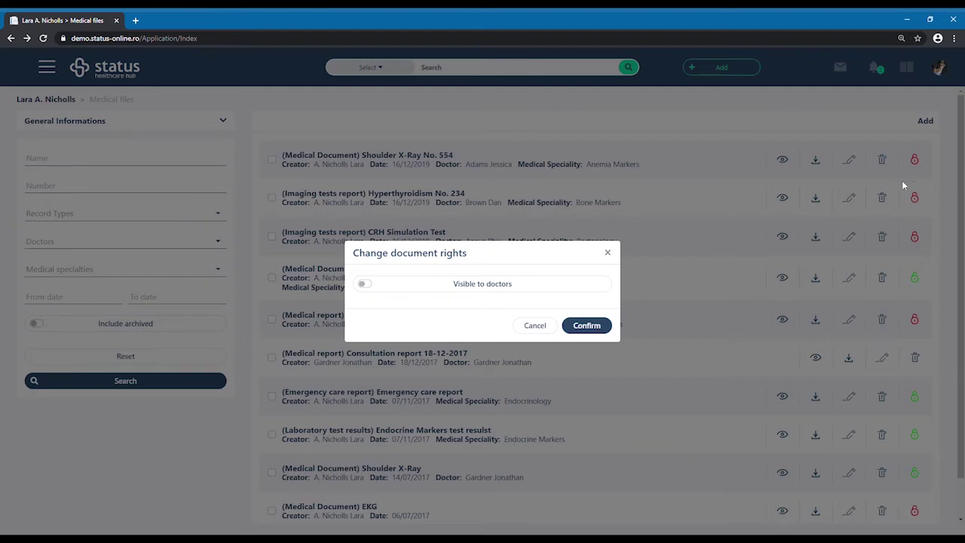
click(538, 327)
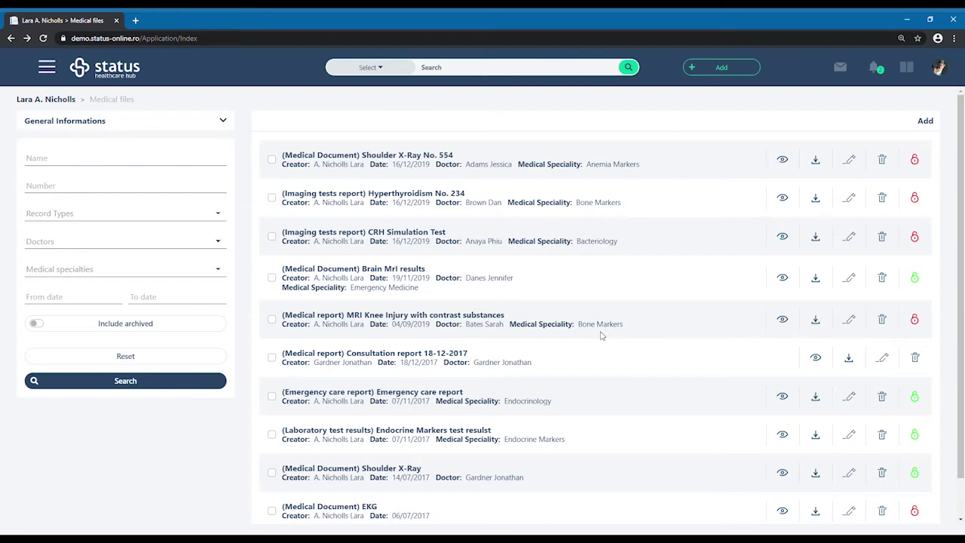
- Select Shoulder X-Ray No. 554 and Hyperthyroidism No. 234, view the form for adding them to a collection, and cancel it
click(272, 159)
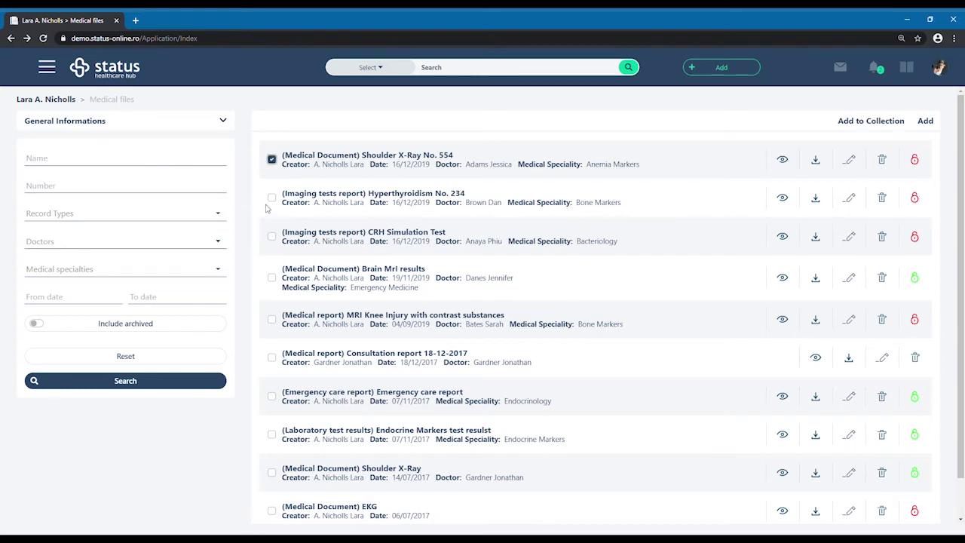
click(272, 198)
click(844, 122)
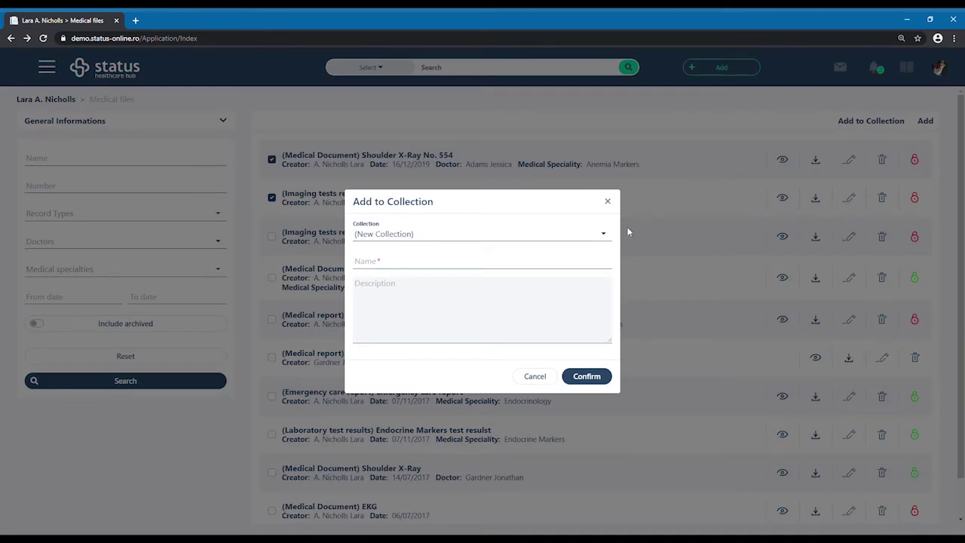
click(532, 377)
- Go to the Collections and view the sharing options of the first collection, cancelling without sharing
click(47, 69)
click(60, 193)
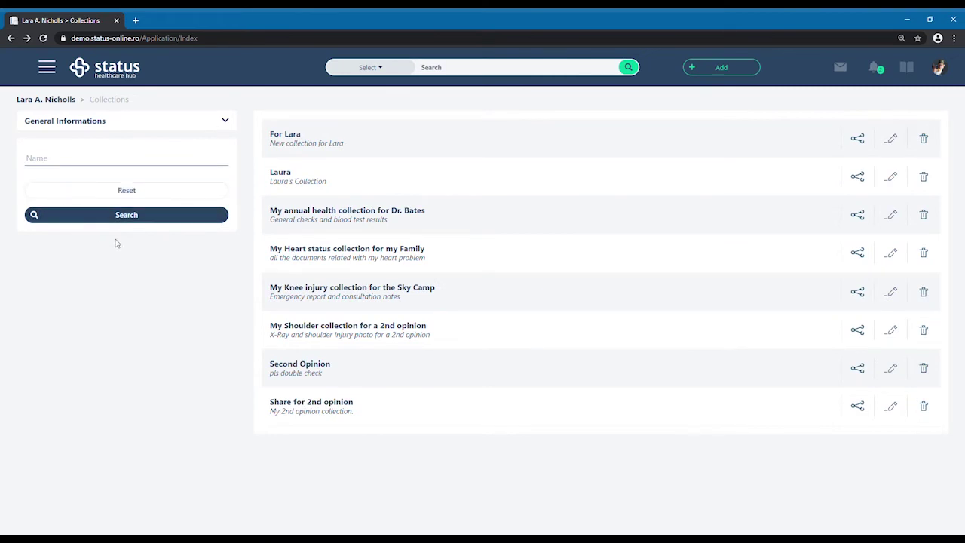
click(864, 142)
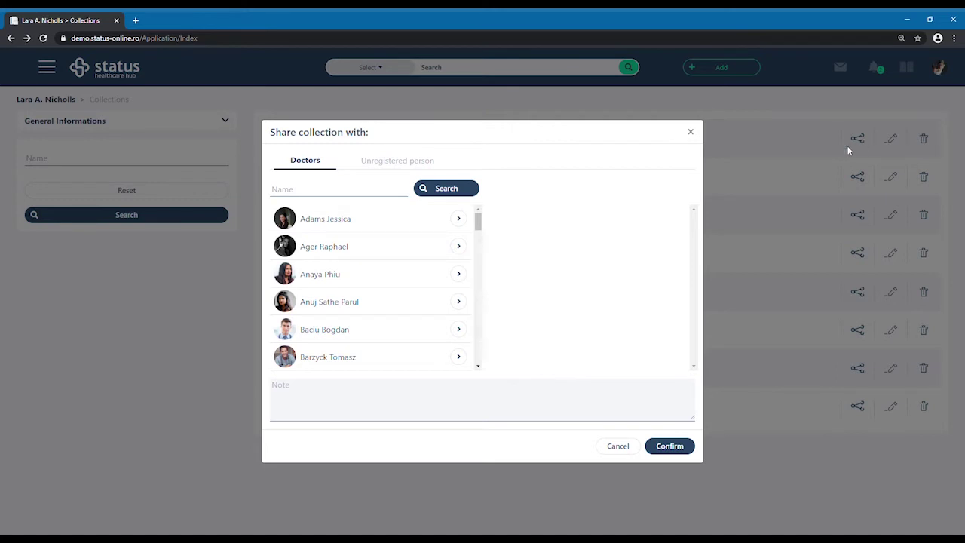
click(620, 449)
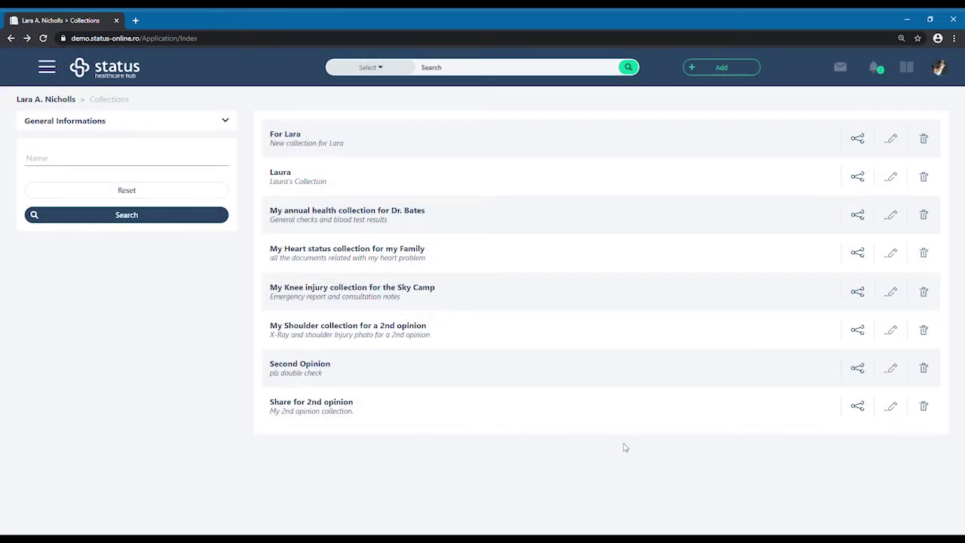
- Look through the health and wellness Parameters and view the evolution of the Blood Pressure values
click(47, 68)
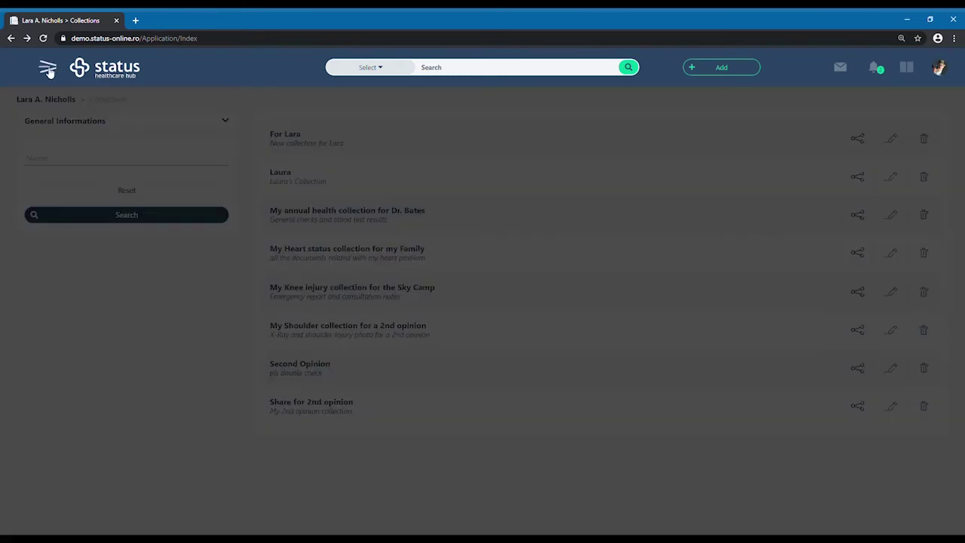
click(42, 214)
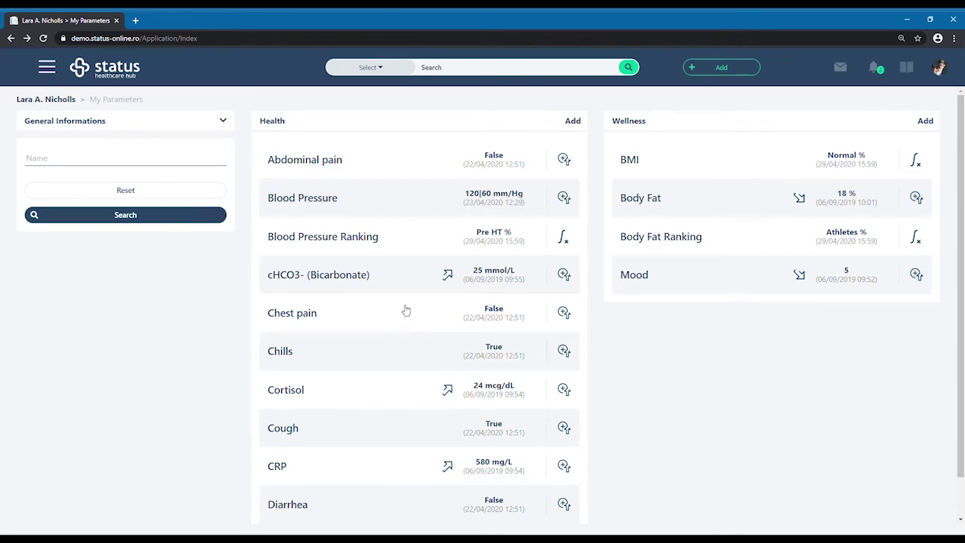
scroll(410, 304, down, 1)
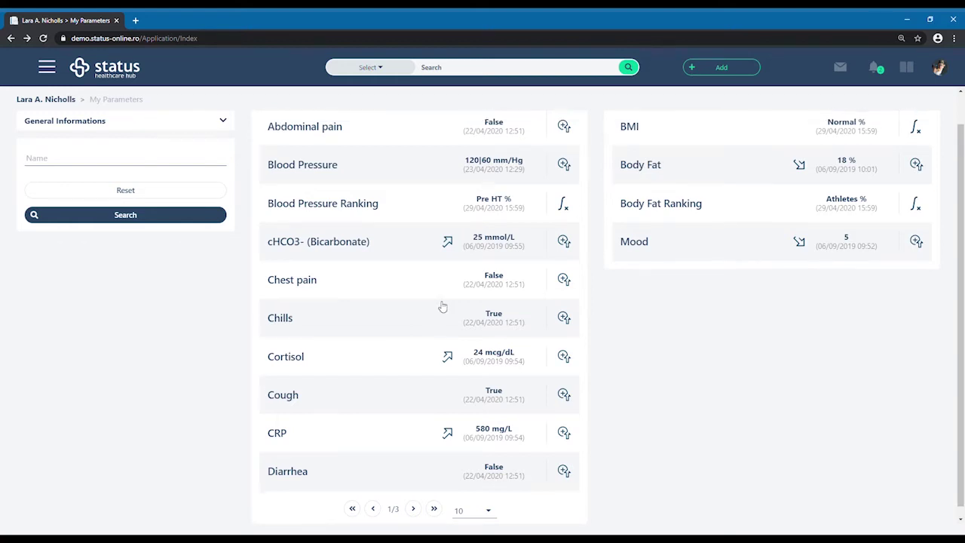
scroll(441, 306, up, 1)
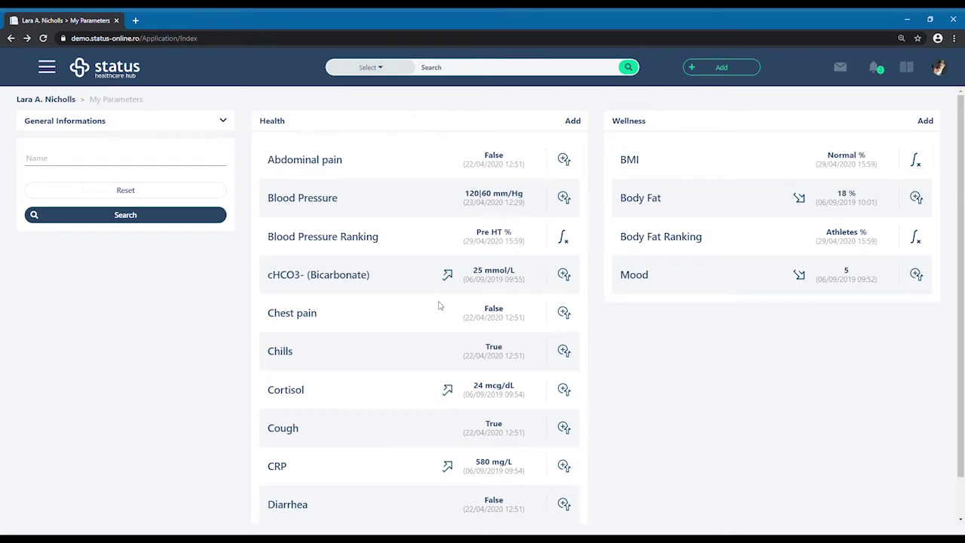
click(318, 202)
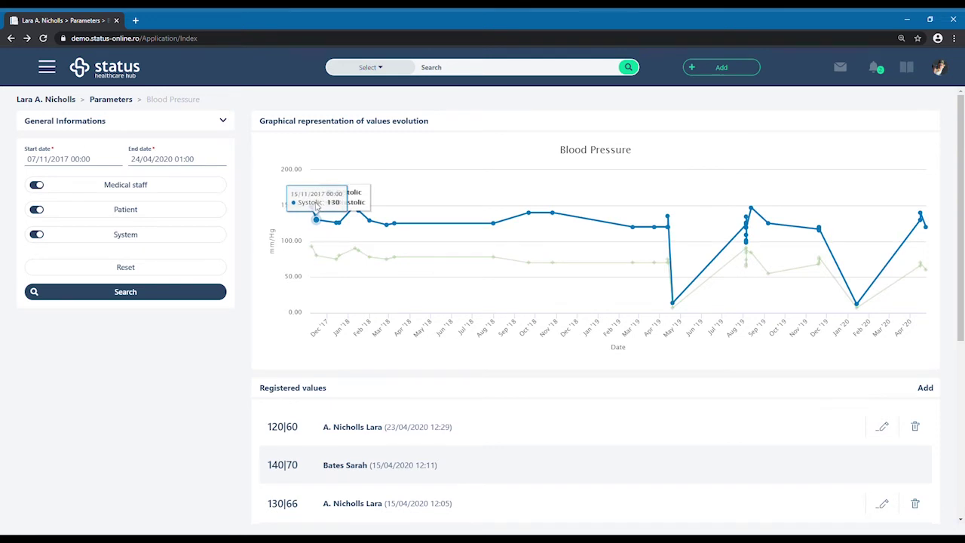
- Go to the Health Sets and examine all the charts of the Blood Pressure & Glycemia & CRP set
click(46, 69)
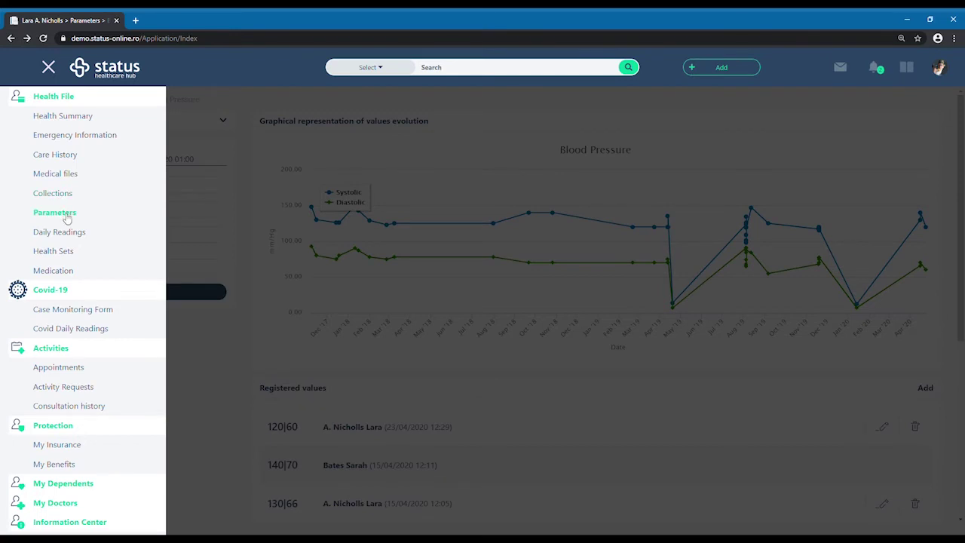
click(68, 251)
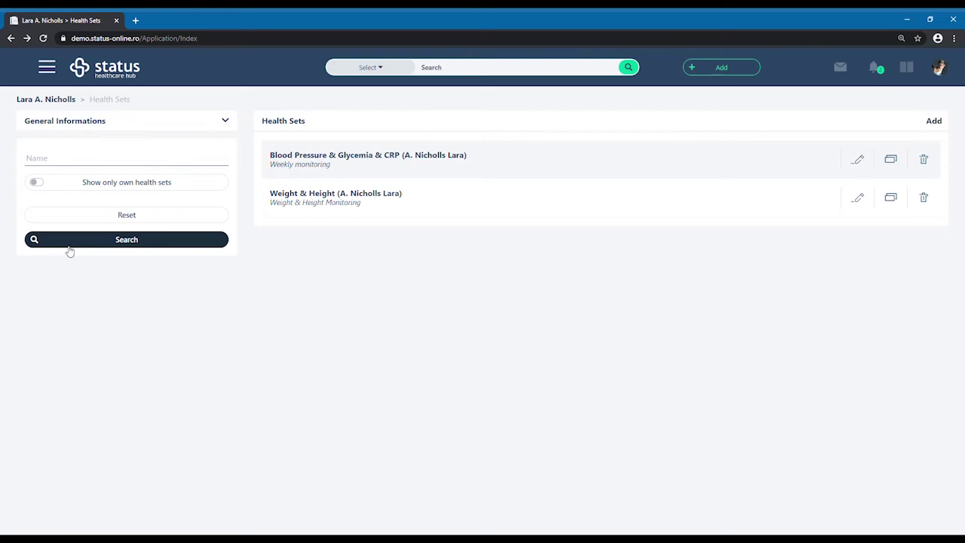
click(422, 158)
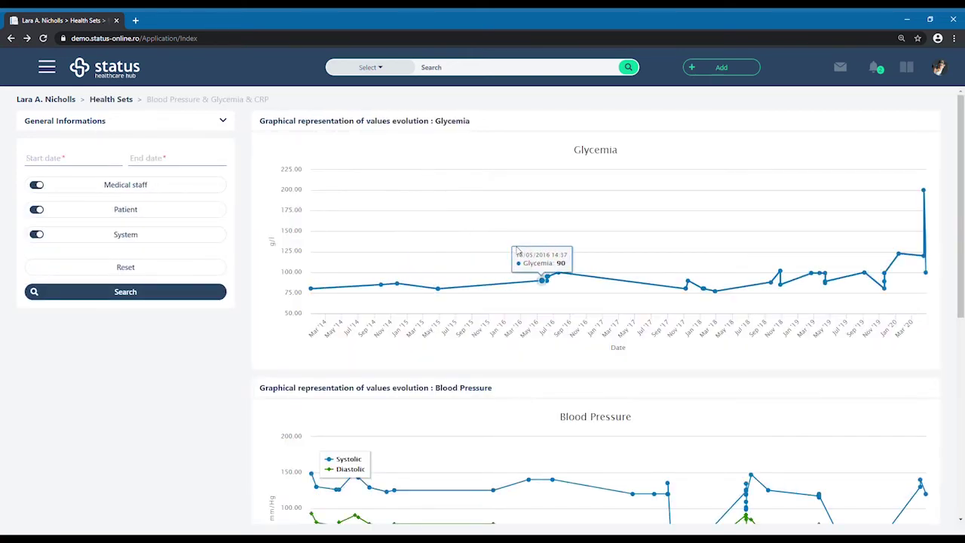
scroll(517, 251, down, 1)
scroll(517, 252, down, 3)
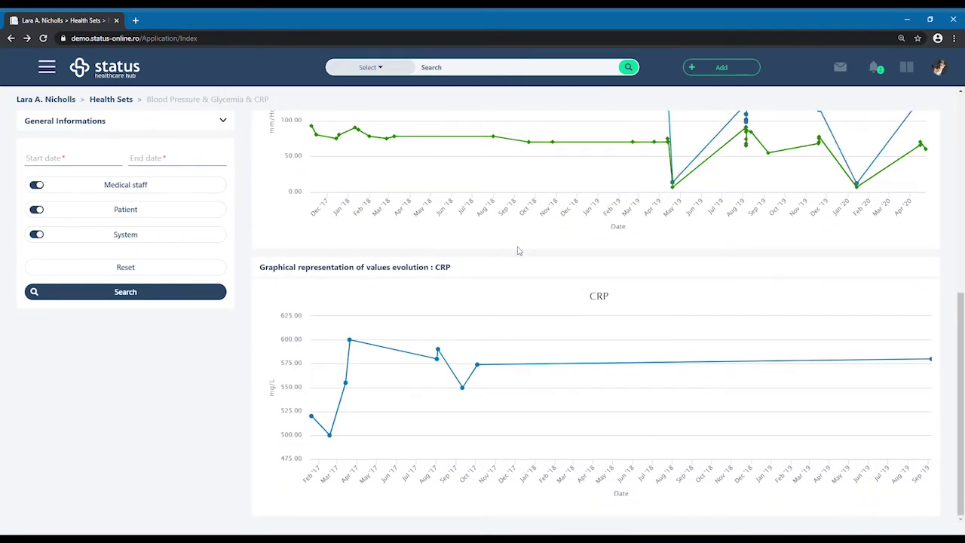
- Go to the Daily Readings and view the entry of 23/04/2020 12:29, closing it without changes
click(47, 67)
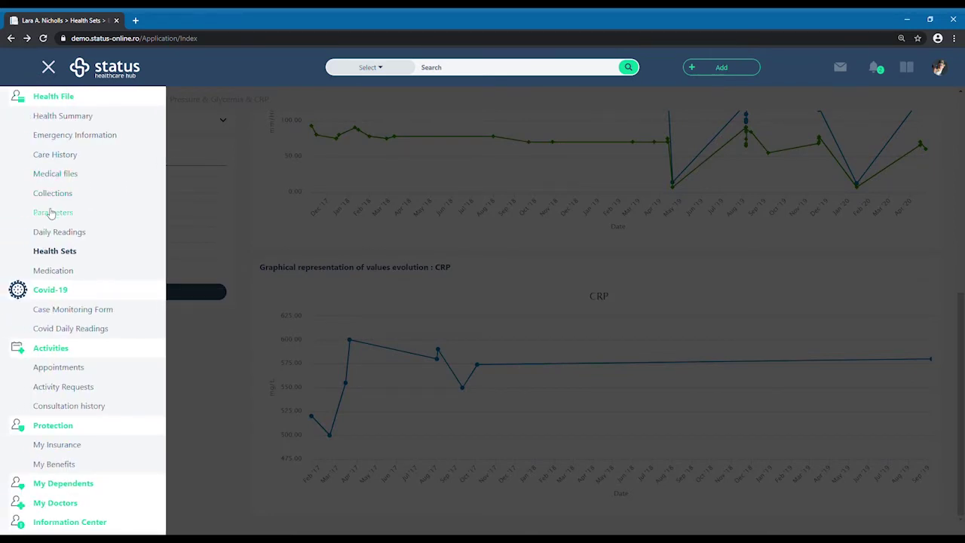
click(53, 232)
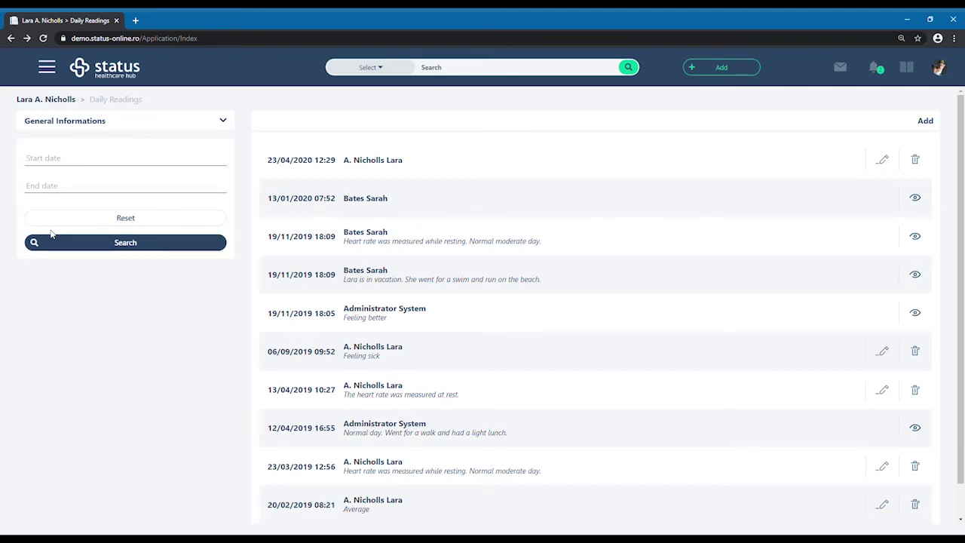
click(52, 236)
click(882, 160)
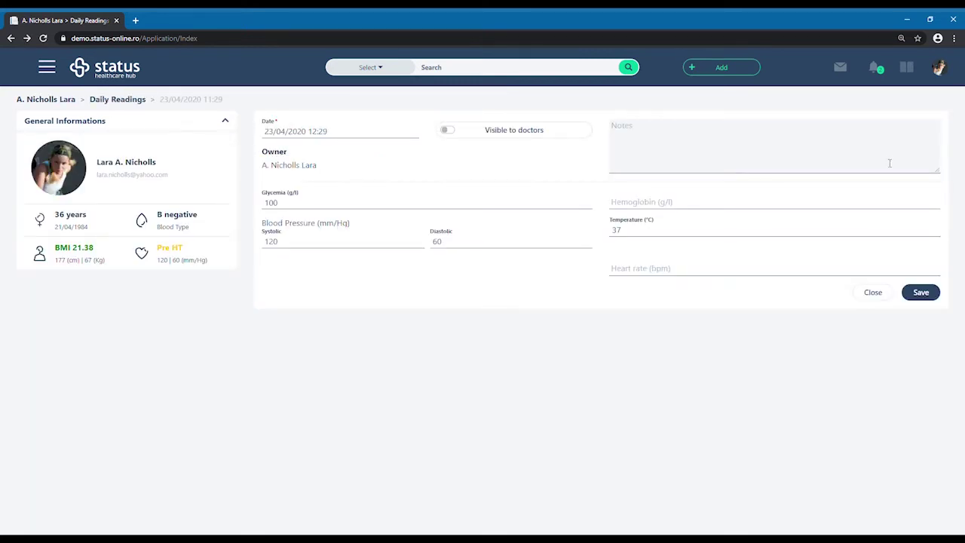
click(873, 292)
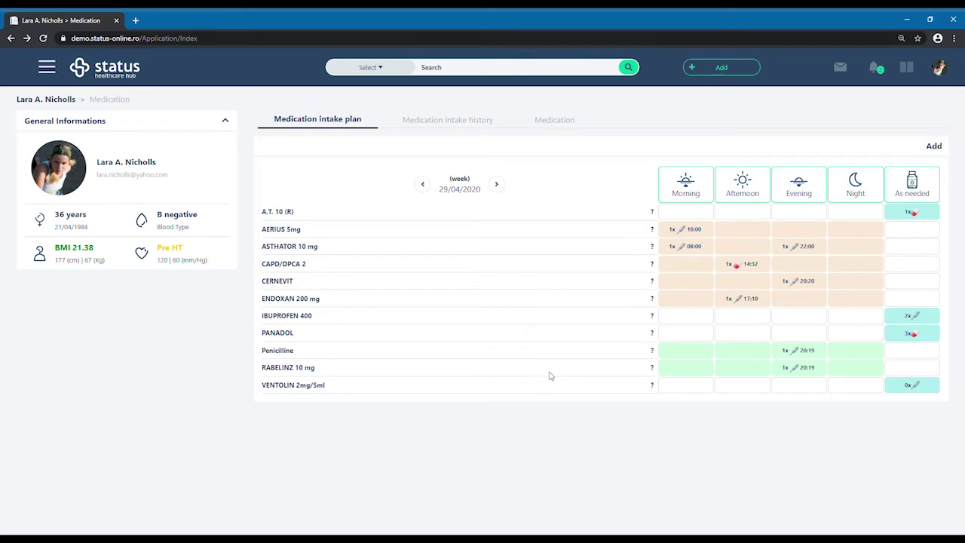
- View the Medication intake history and the detailed list of medications
click(466, 122)
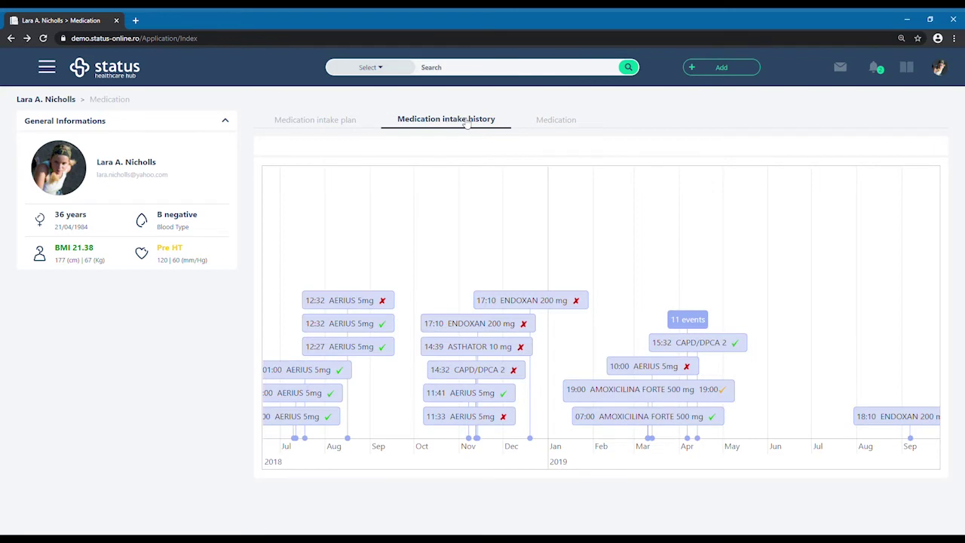
click(557, 122)
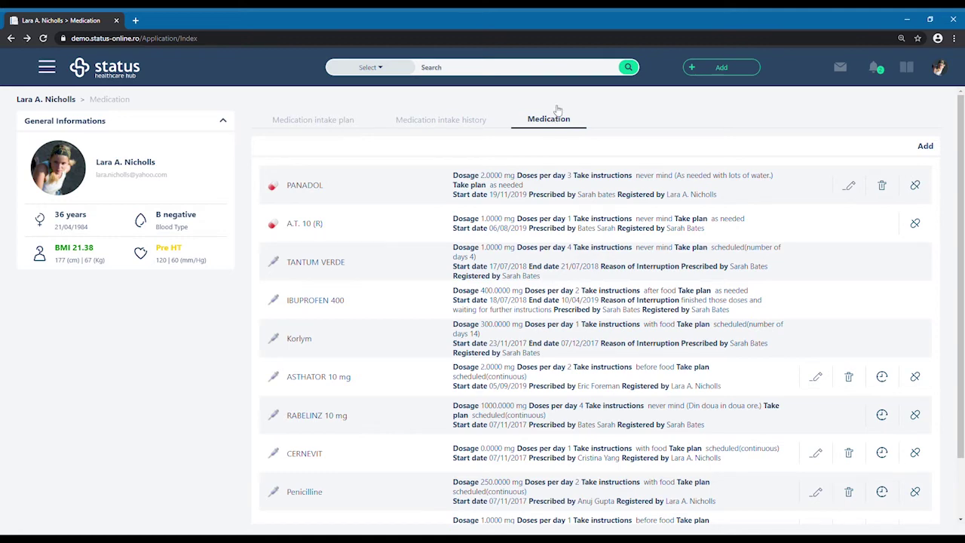
- Go to My Doctors and view the schedule and appreciations of the endocrinology doctor who is available online
click(46, 68)
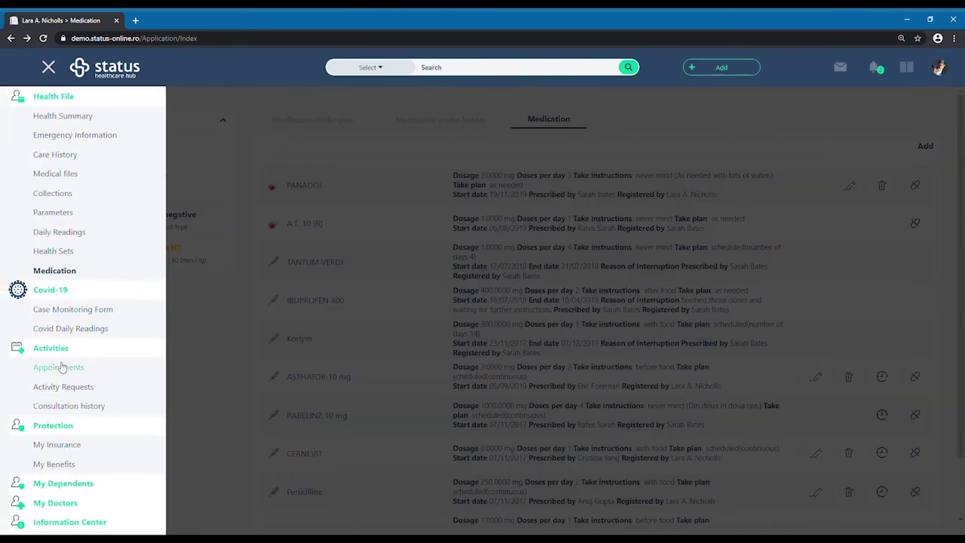
click(60, 503)
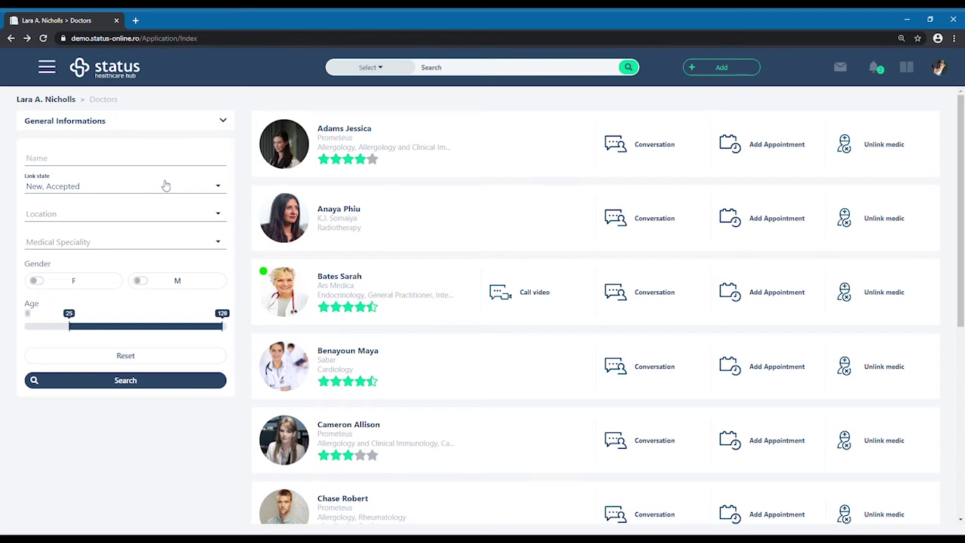
click(335, 277)
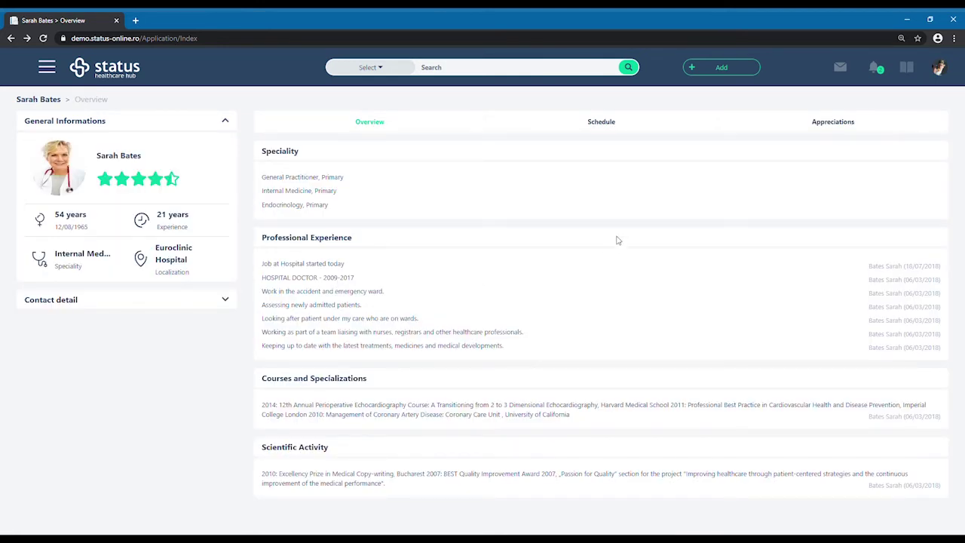
click(611, 122)
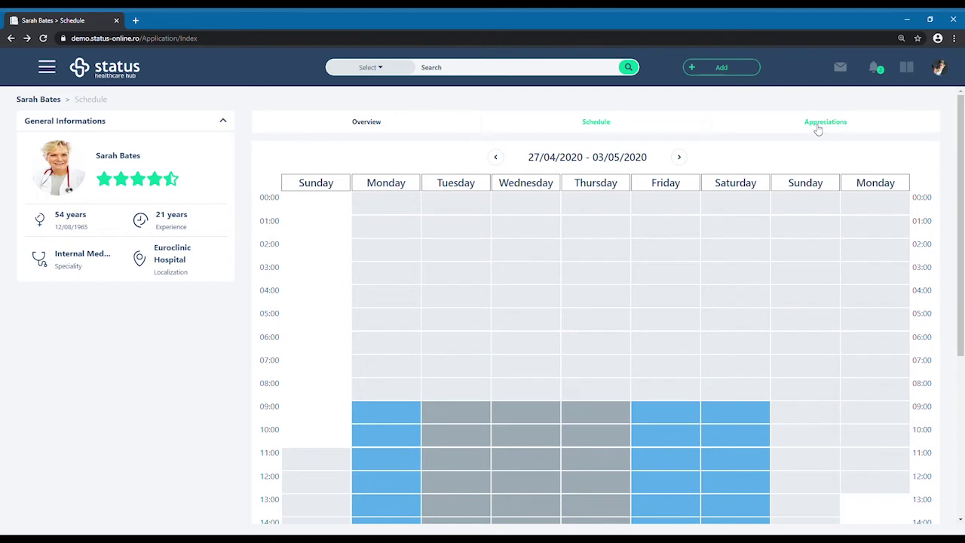
click(818, 131)
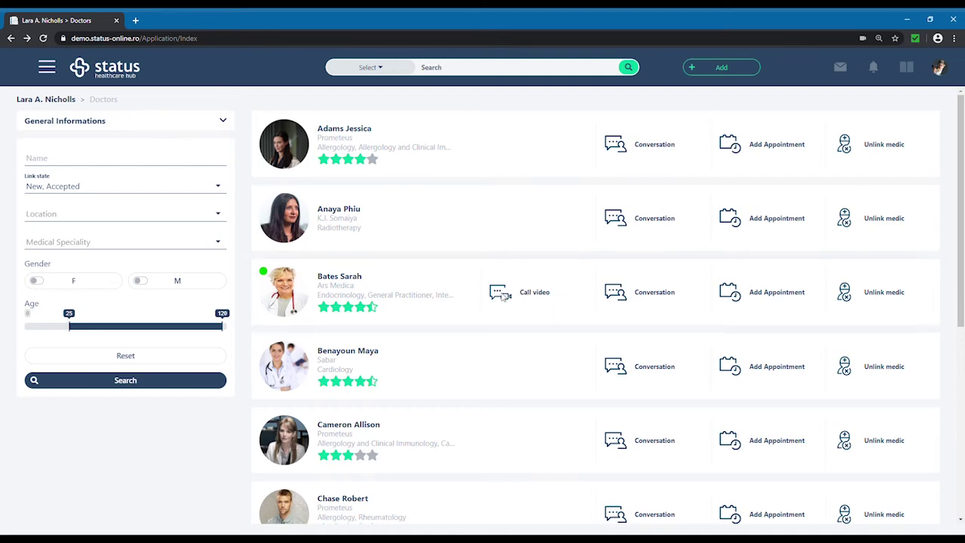
- Start a video call with the doctor available online and accept it from the doctor's account
click(502, 297)
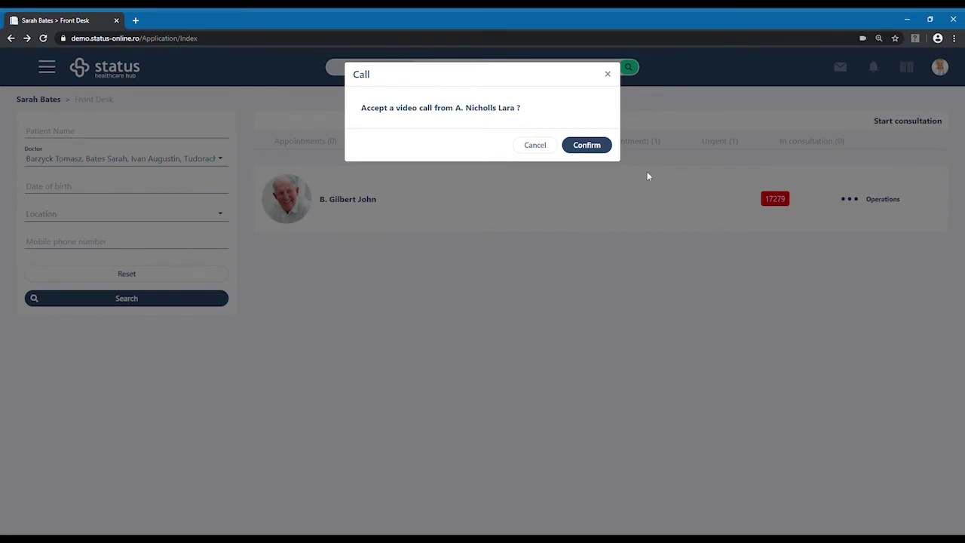
click(587, 146)
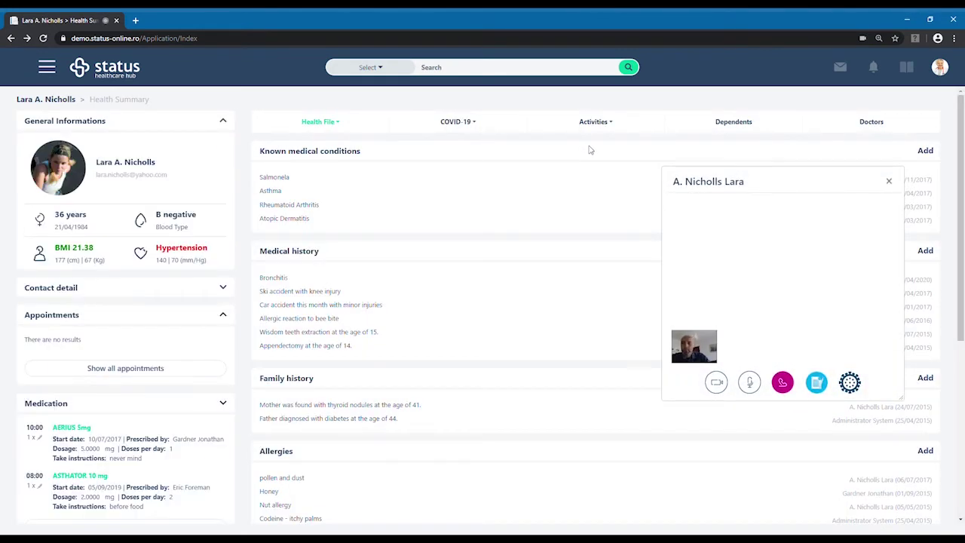
click(819, 383)
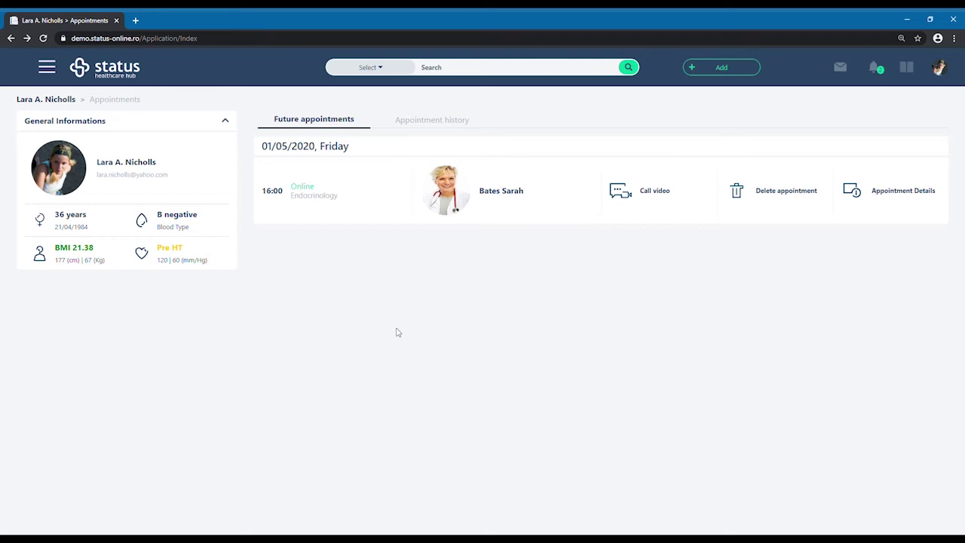
- Add an online Endocrinology appointment on 29/04/2020 at 17:00-17:30 and save it
click(716, 69)
click(713, 91)
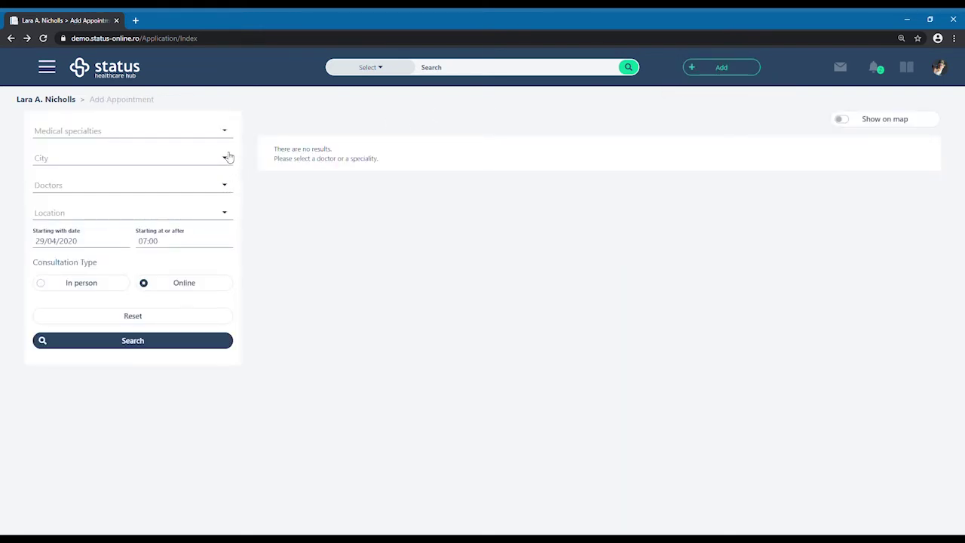
click(226, 133)
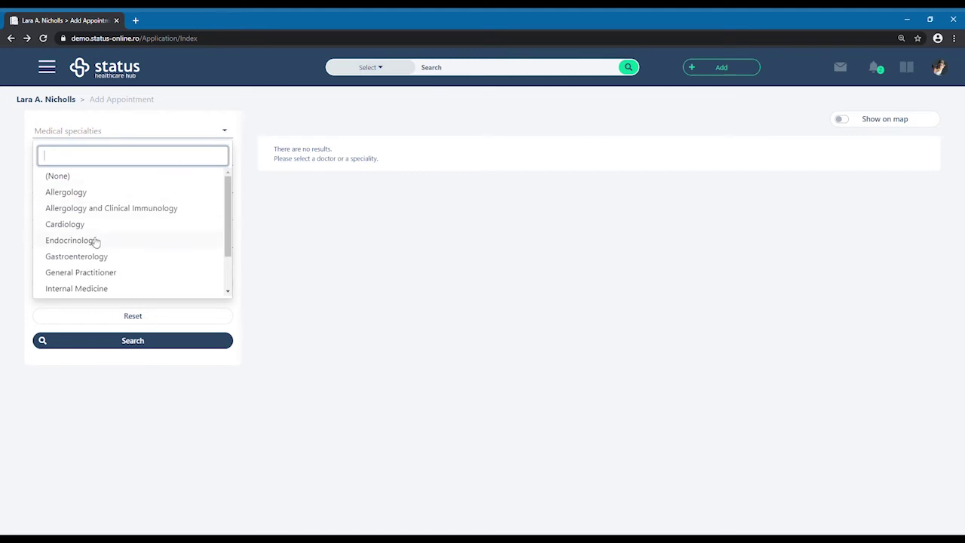
click(95, 240)
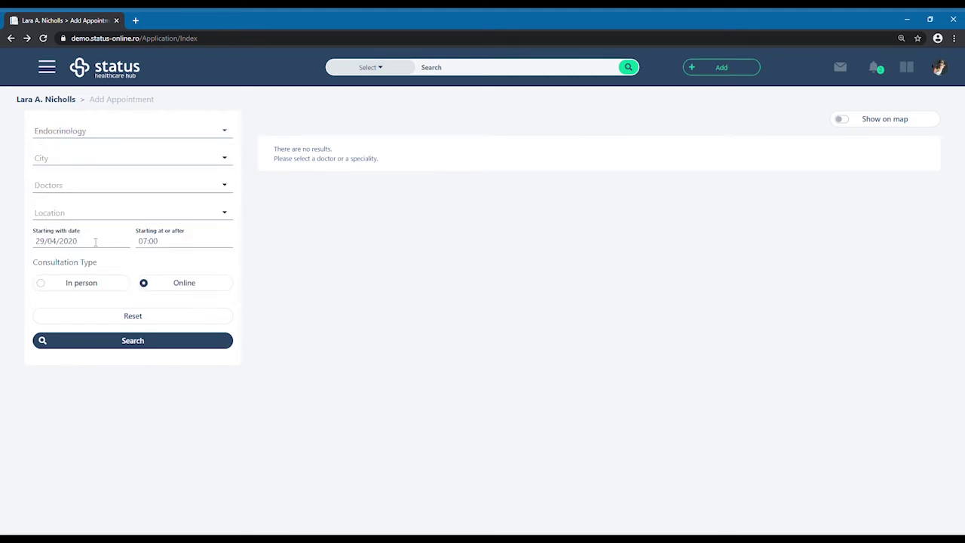
click(117, 341)
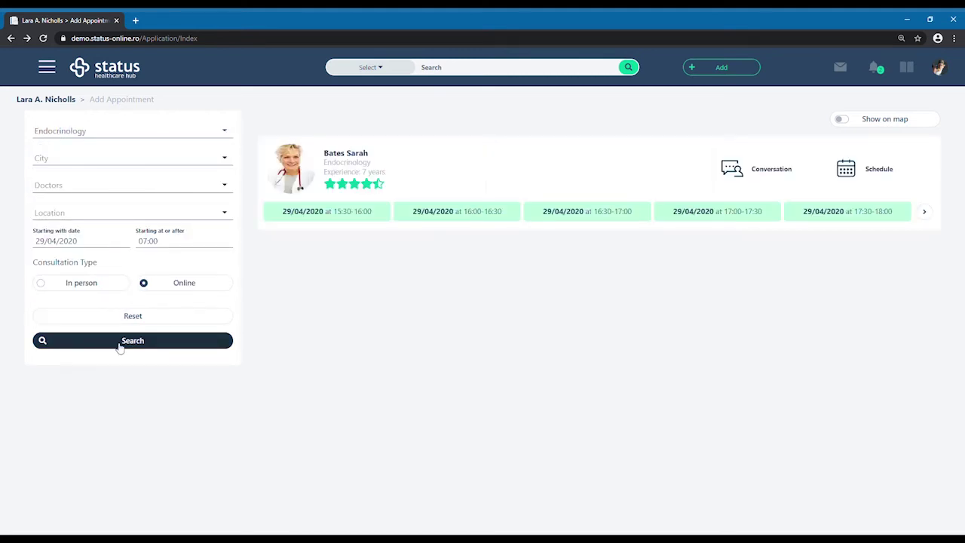
click(722, 214)
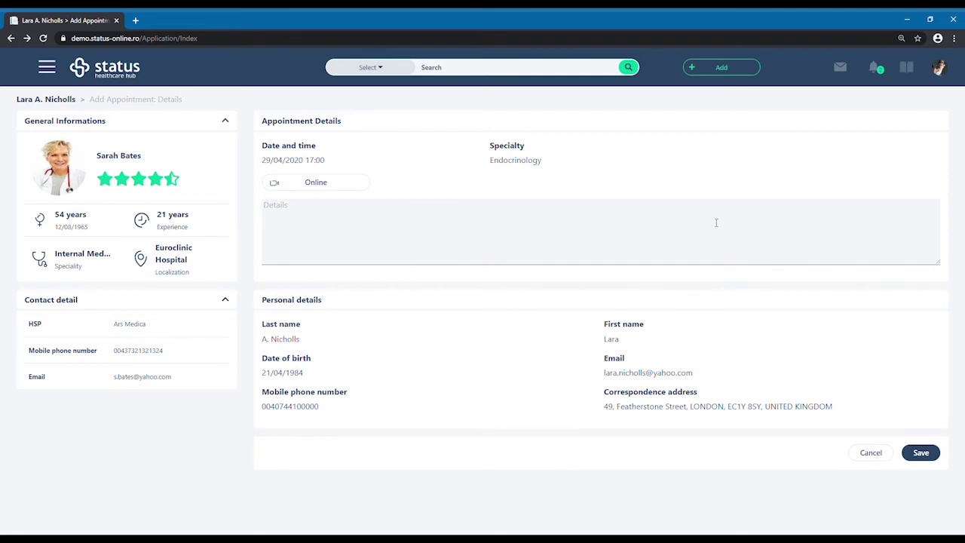
click(922, 454)
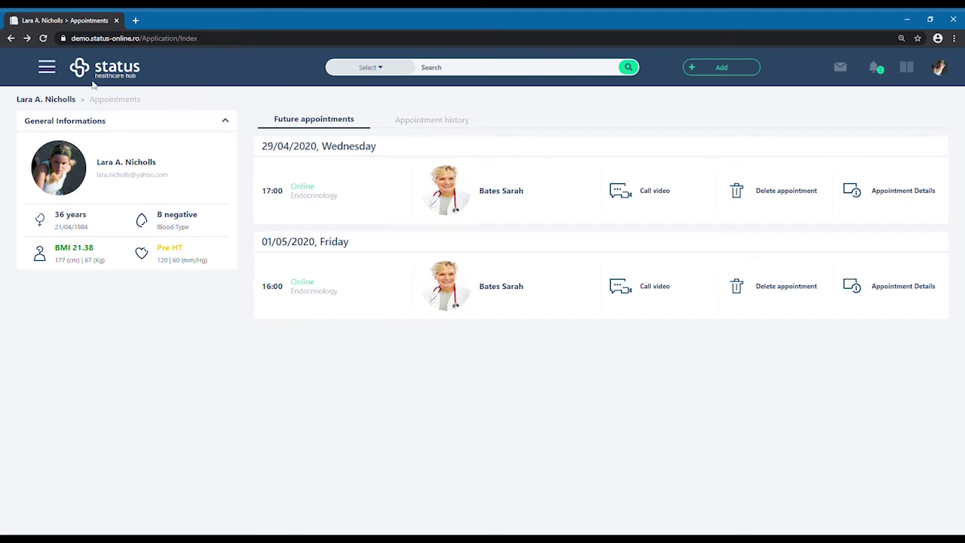
- View the patient's Consultation history
click(48, 69)
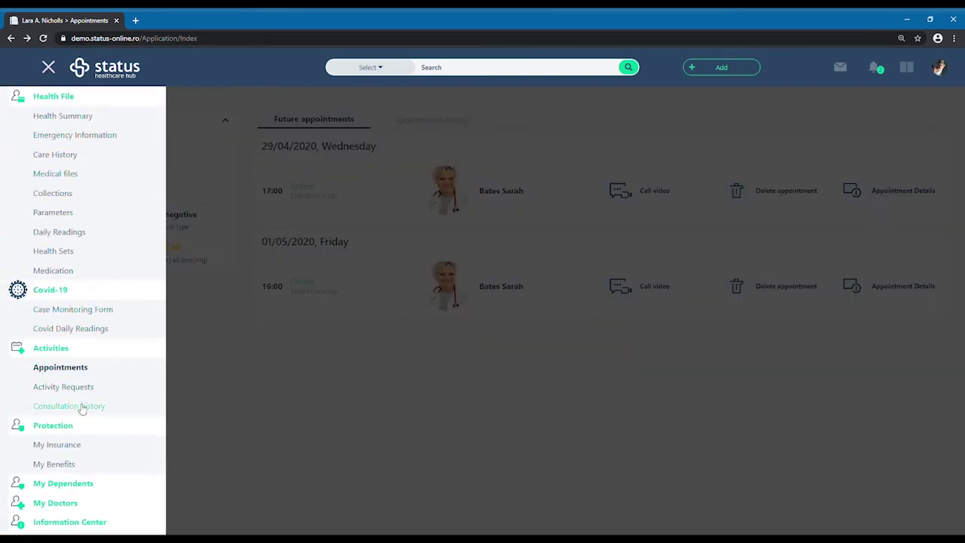
click(78, 407)
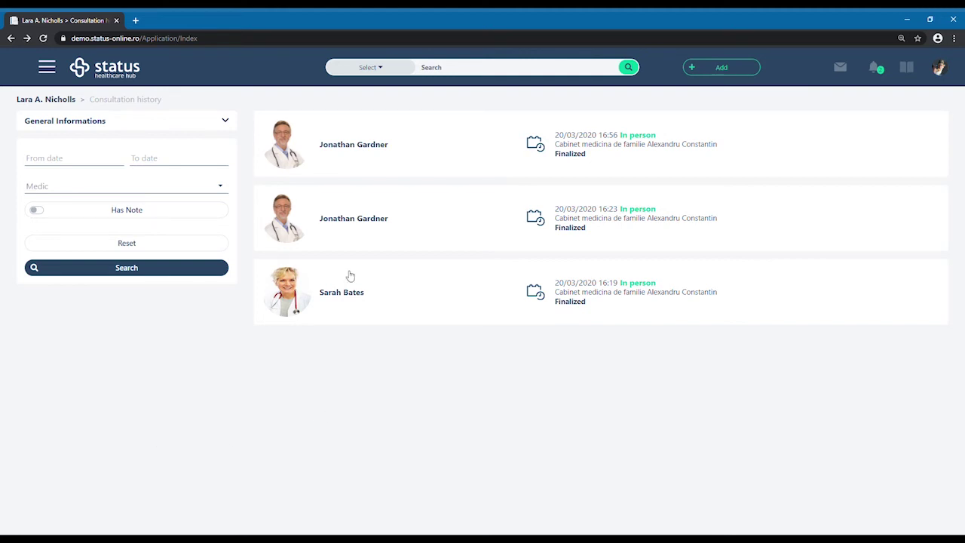
- Look through the sections of the Covid-19 Case Monitoring Form, and view the Covid Daily Readings
click(46, 67)
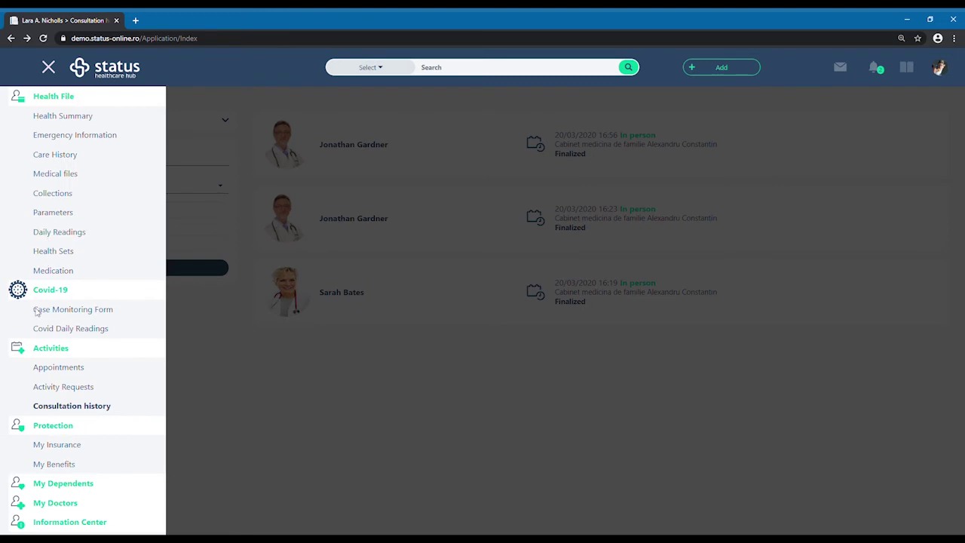
click(65, 311)
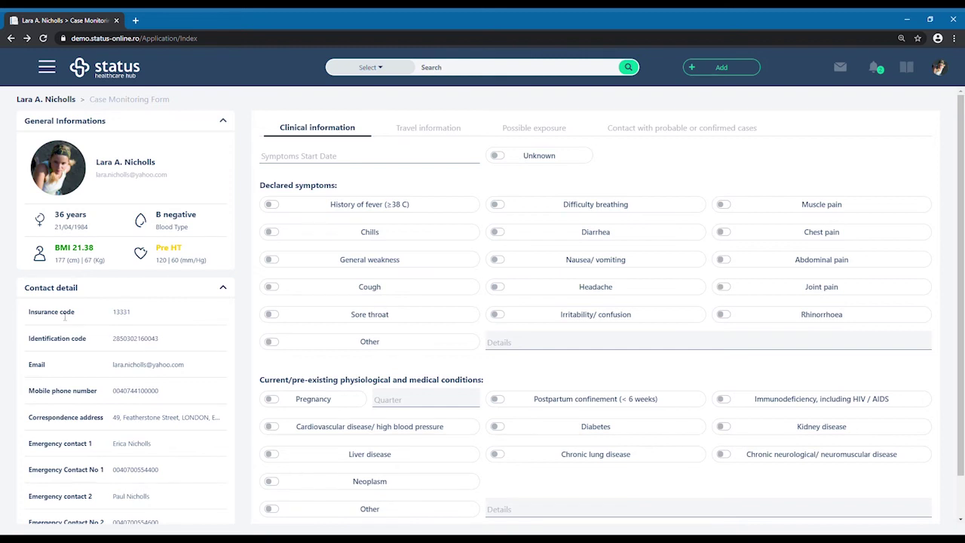
click(419, 129)
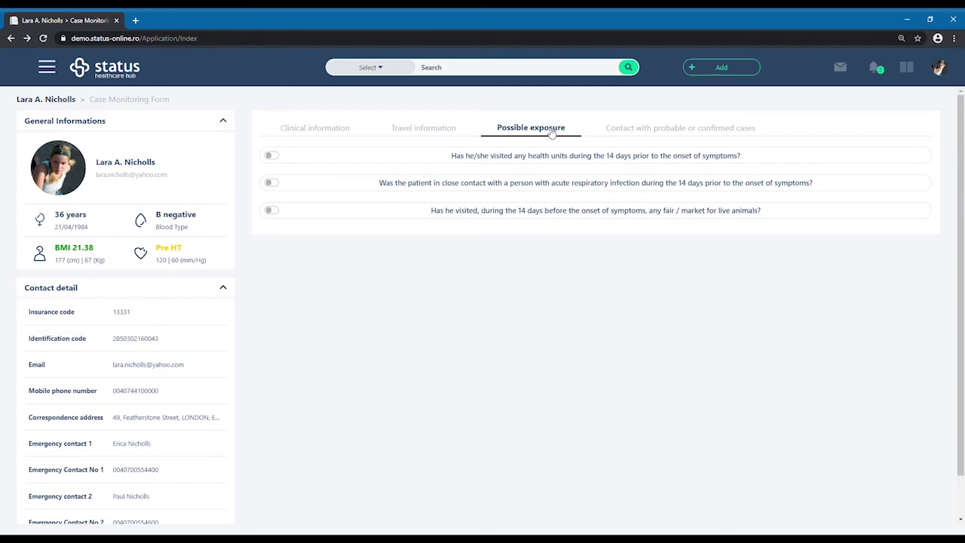
click(649, 128)
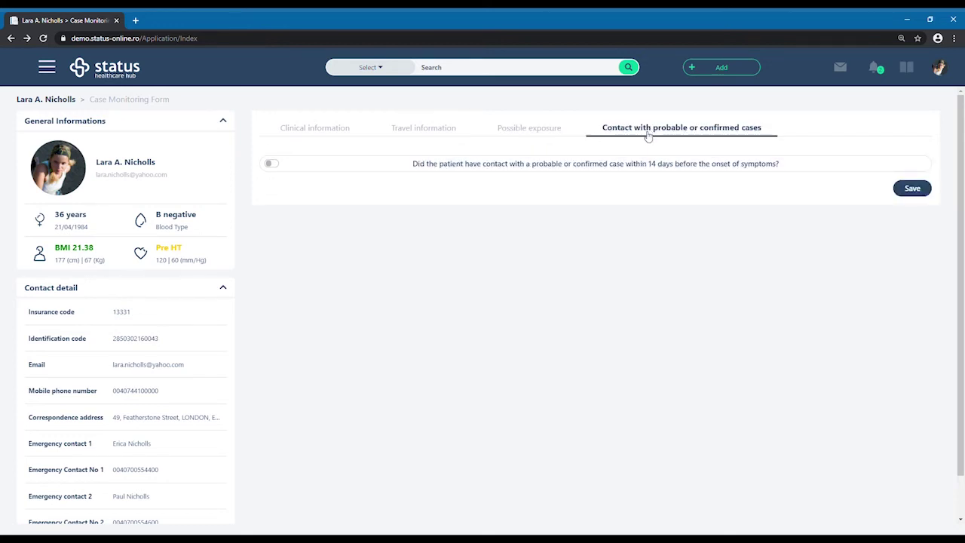
click(50, 68)
click(71, 328)
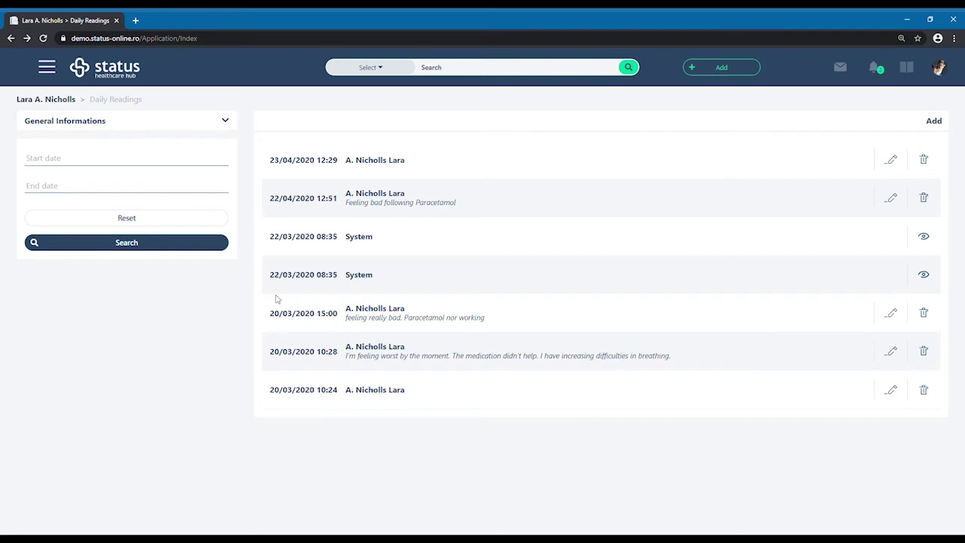
- Go to My Insurance and examine the In-Patient constraints and benefits of the SANA FAMILY policy
click(53, 67)
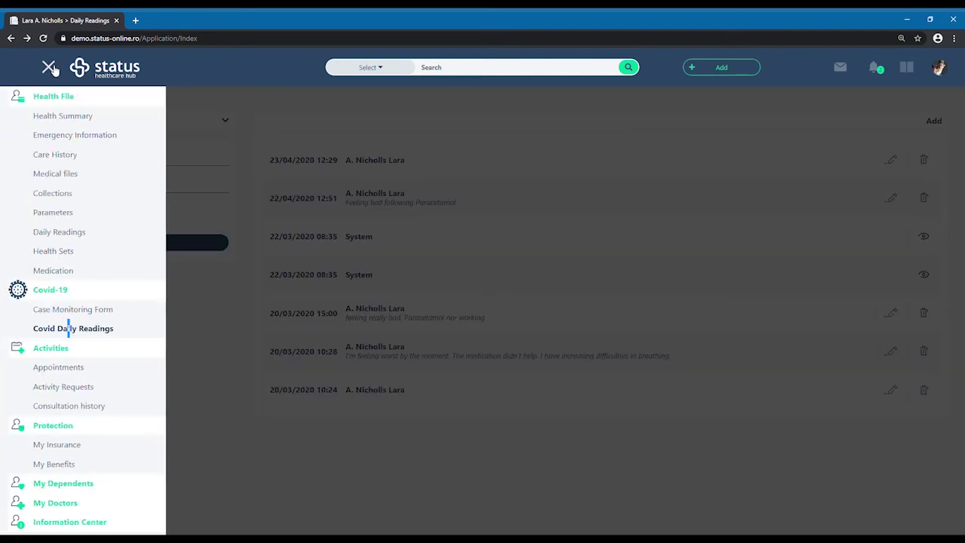
click(67, 447)
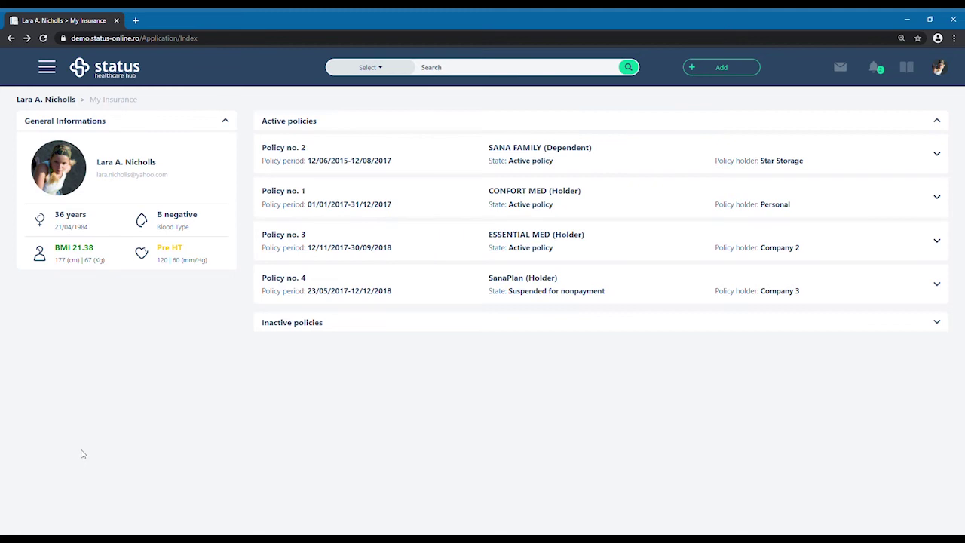
click(937, 154)
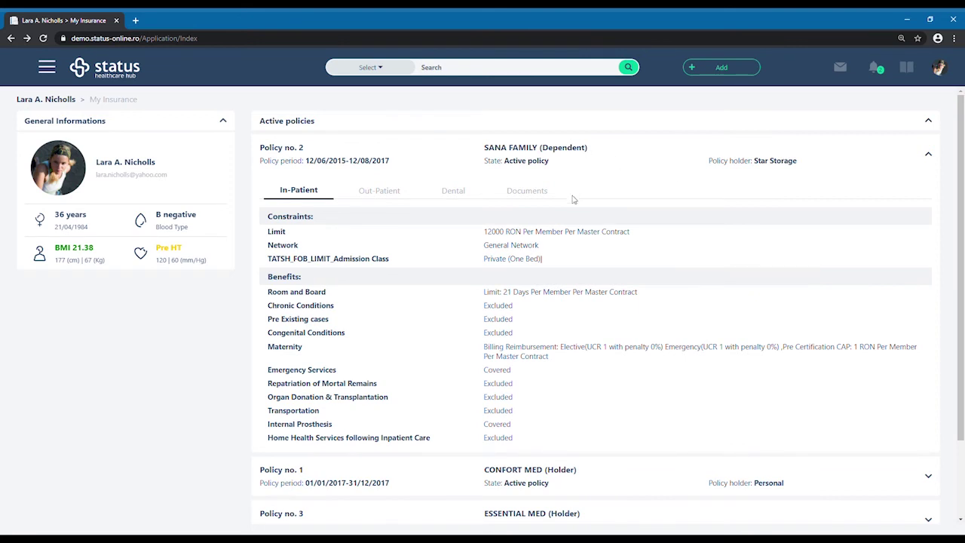
scroll(624, 226, down, 2)
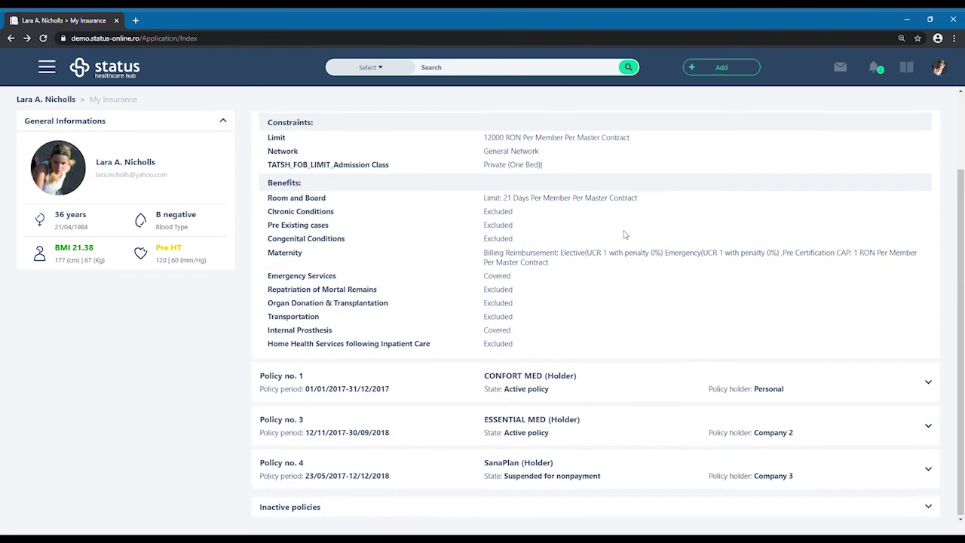
scroll(623, 235, up, 2)
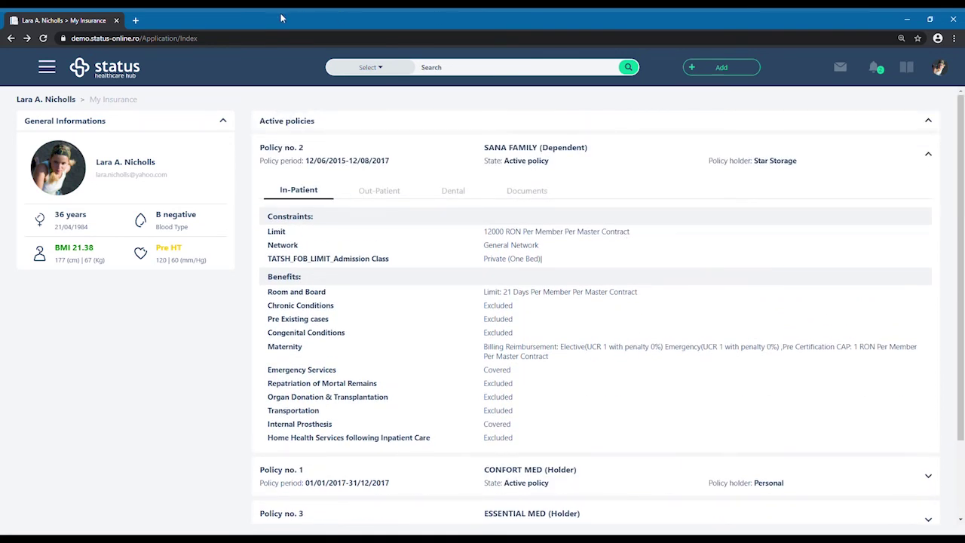
- View the offers in My Benefits and return to the Health Summary
click(46, 68)
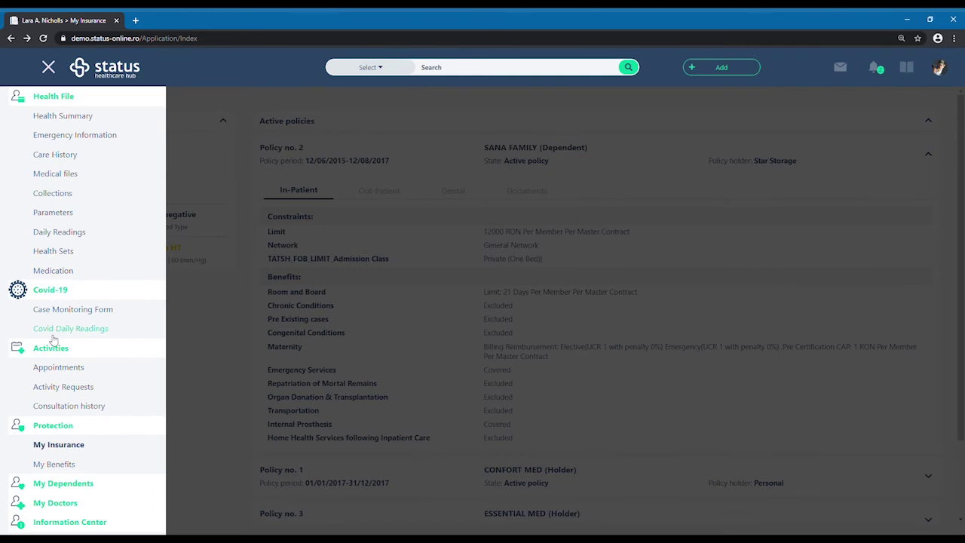
click(56, 464)
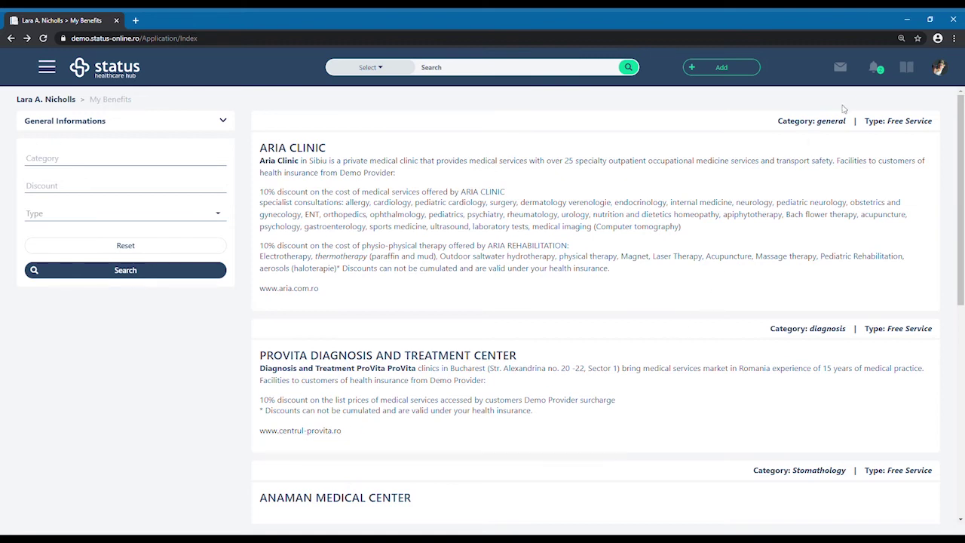
click(47, 72)
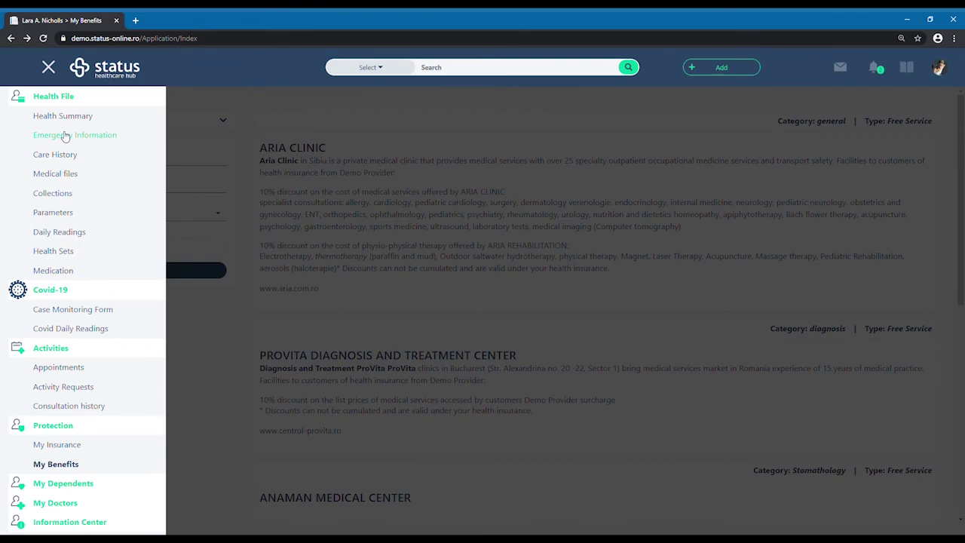
click(66, 116)
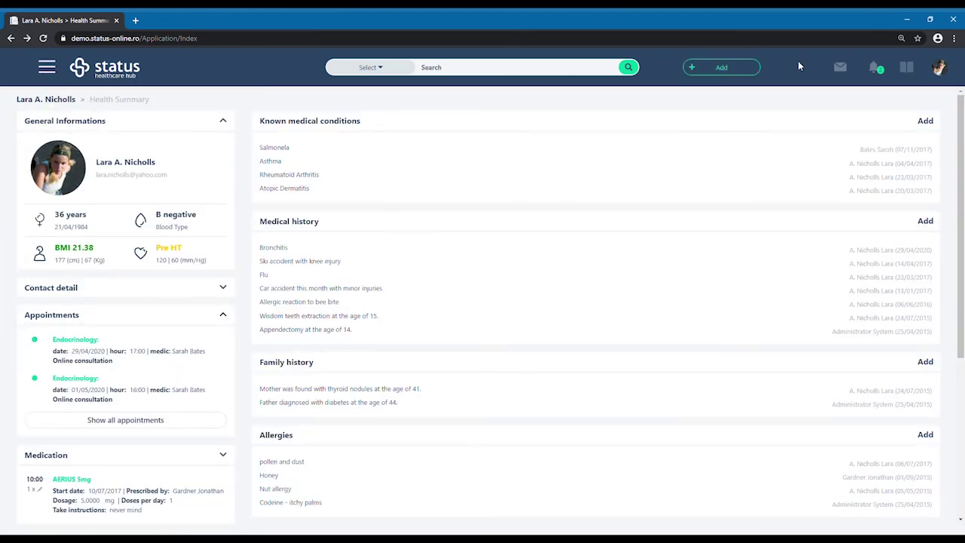
- View all messages, and open the full list of notifications
click(840, 67)
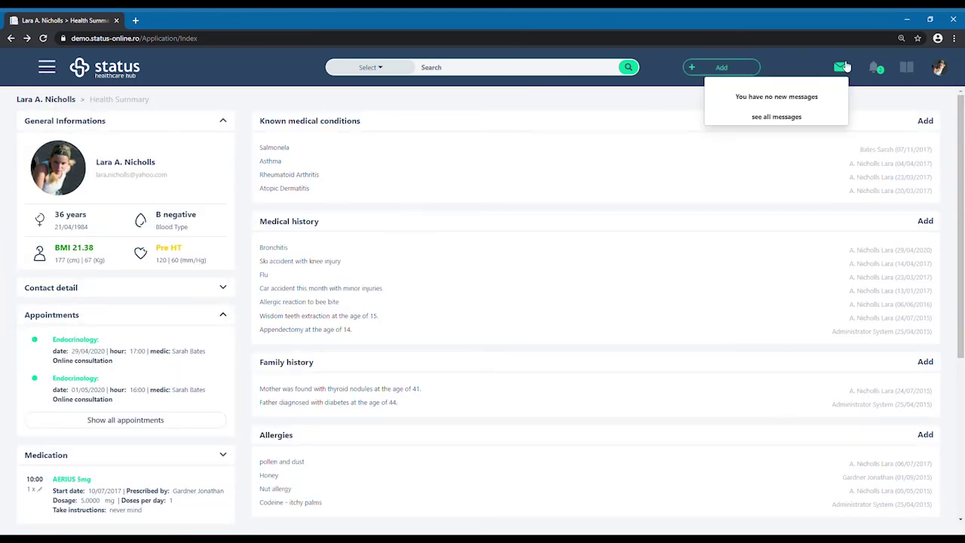
click(788, 117)
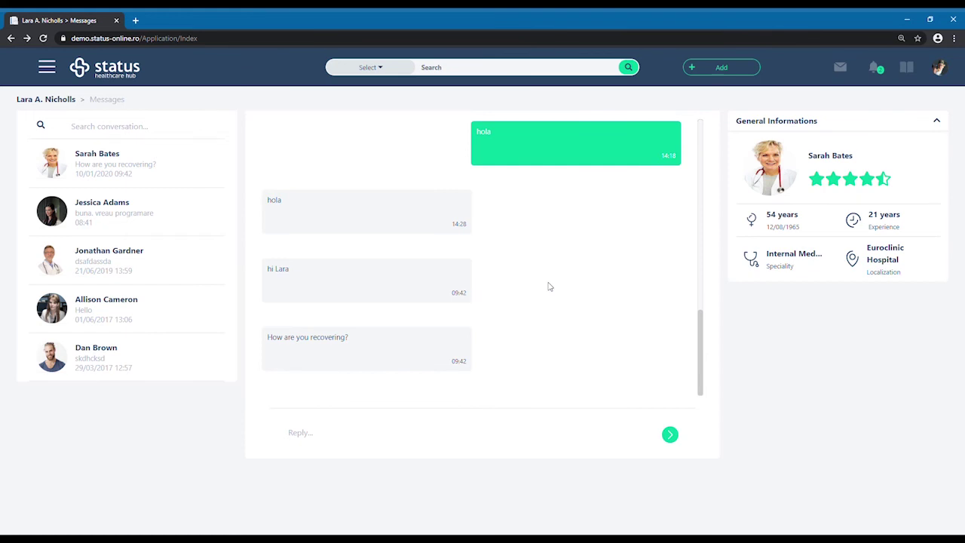
click(877, 68)
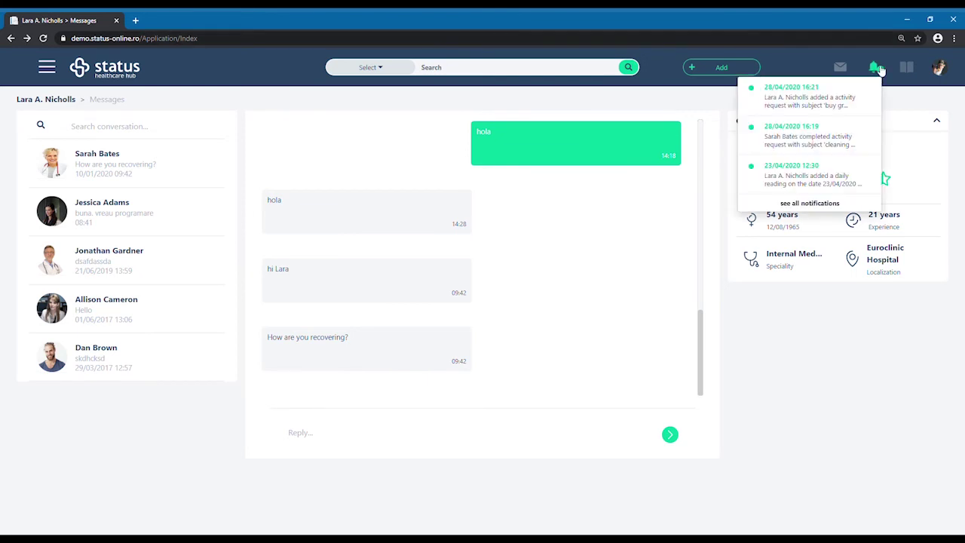
click(814, 204)
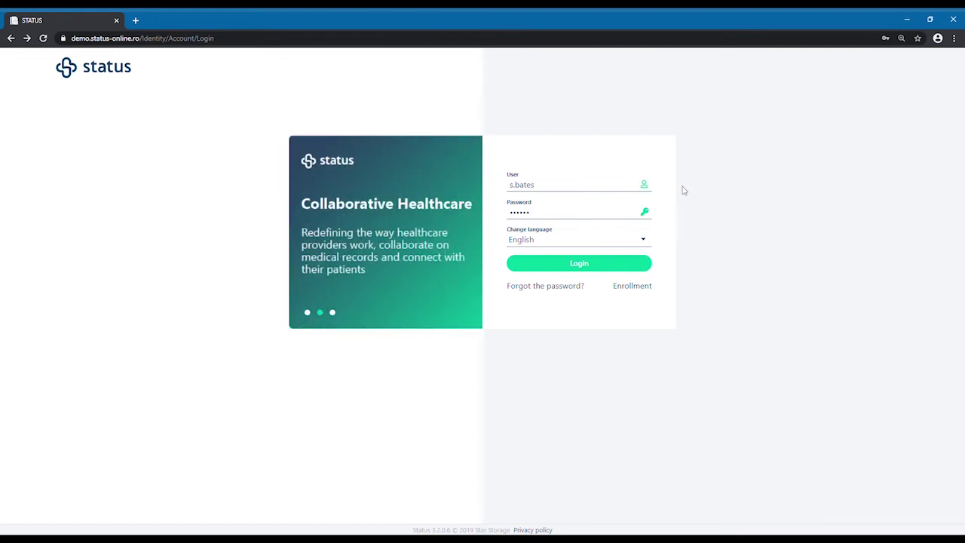
- Log in to the doctor's account with English as the language
click(589, 269)
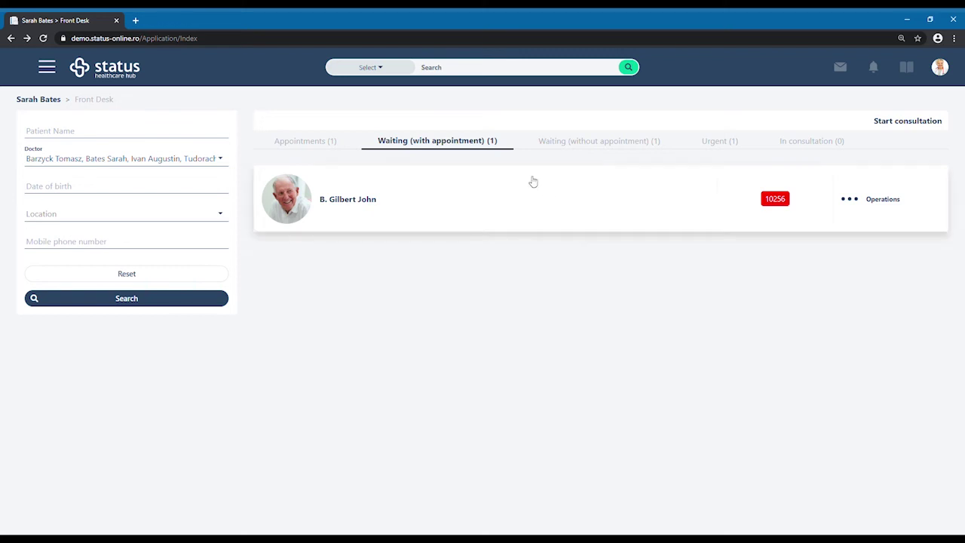
- View the Front Desk's Appointments and Waiting (without appointment) lists, and open the doctor's Overview
click(309, 141)
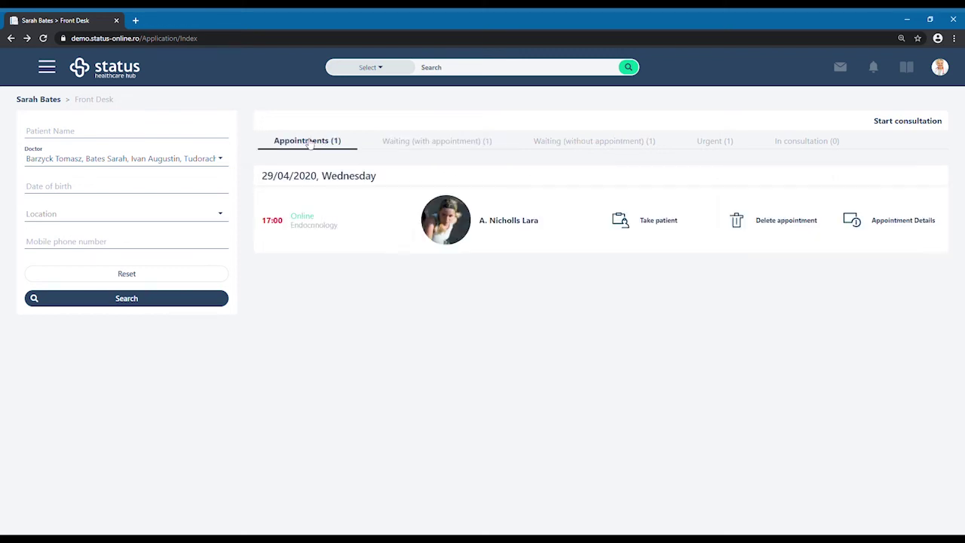
click(578, 148)
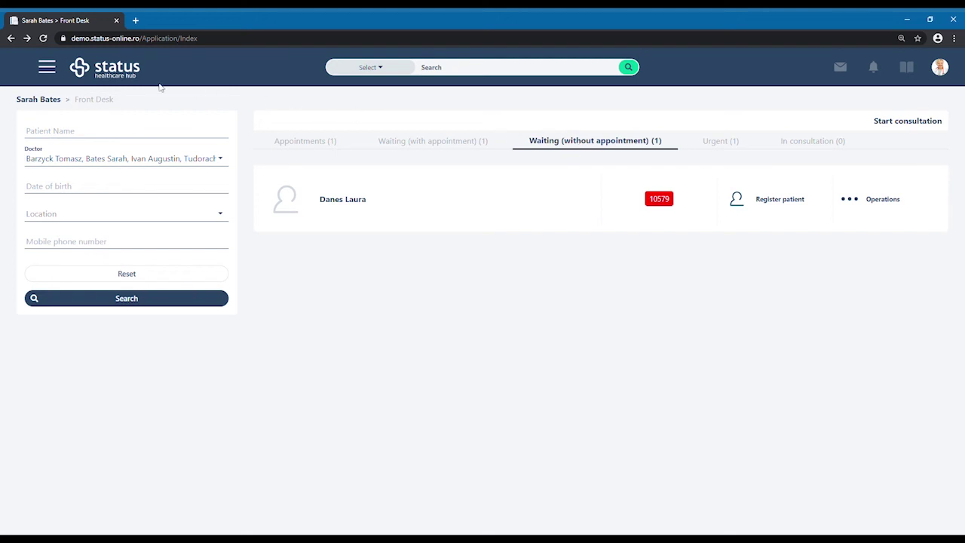
click(48, 68)
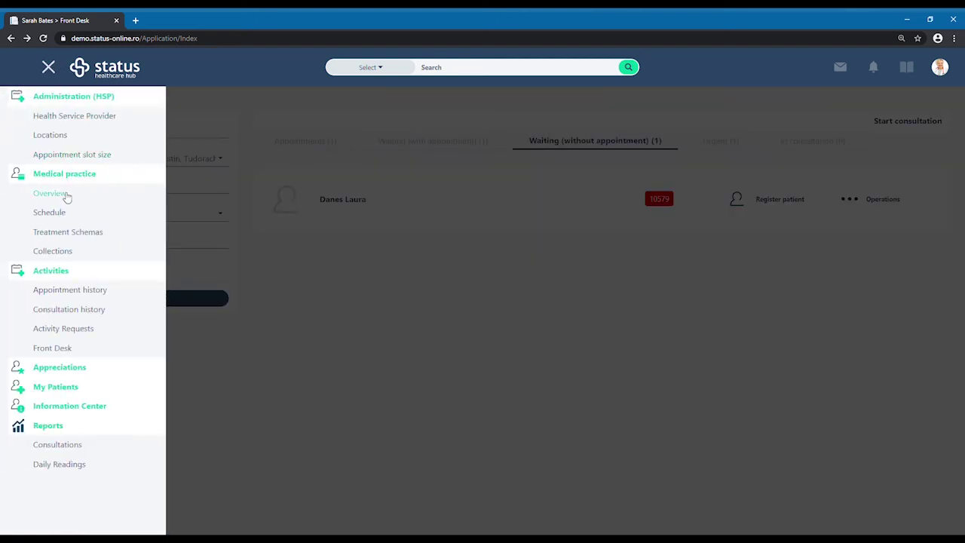
click(65, 195)
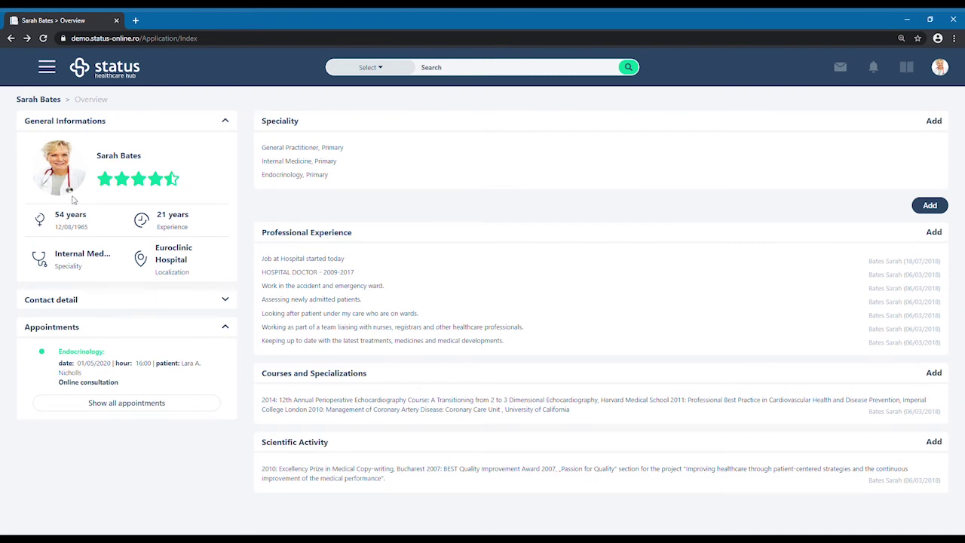
- View the doctor's Schedule calendar and the patient reviews in Appreciations
click(50, 69)
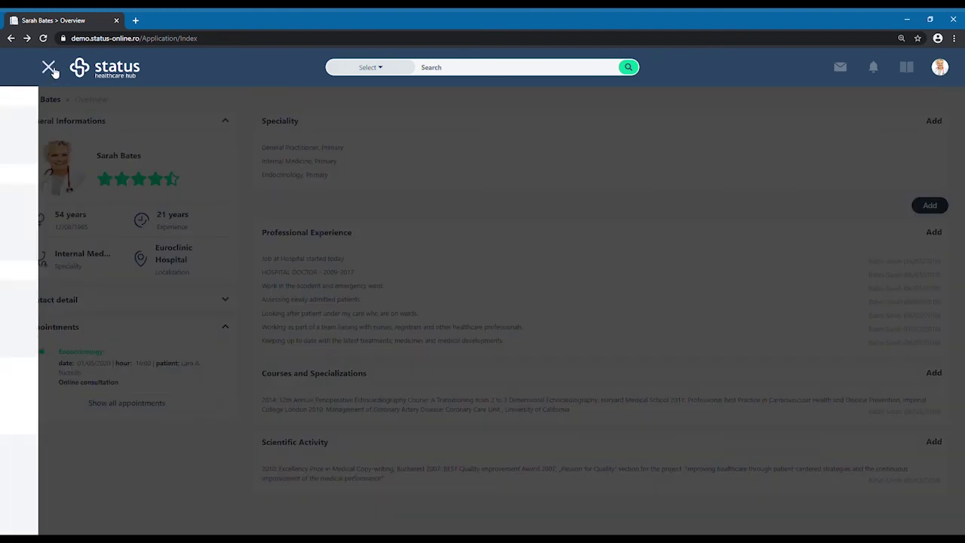
click(49, 211)
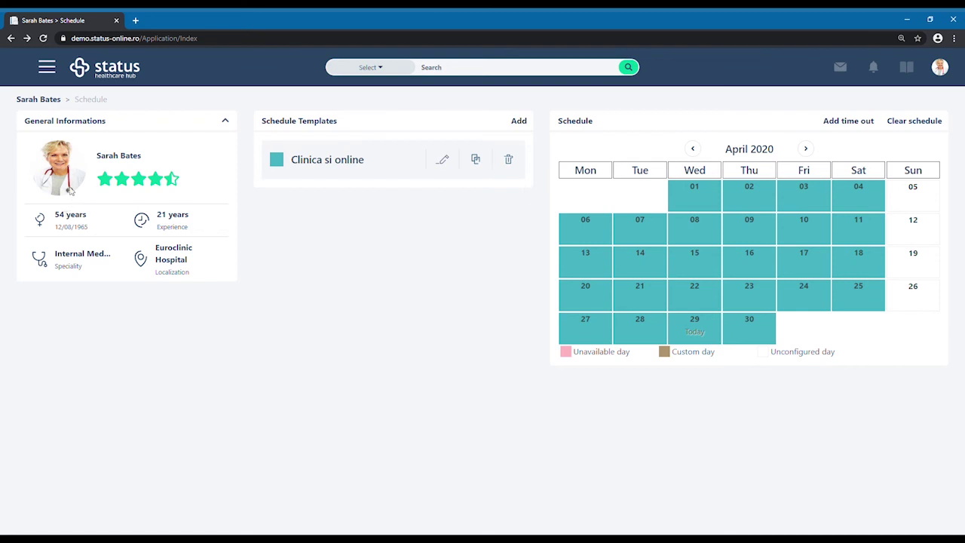
click(49, 68)
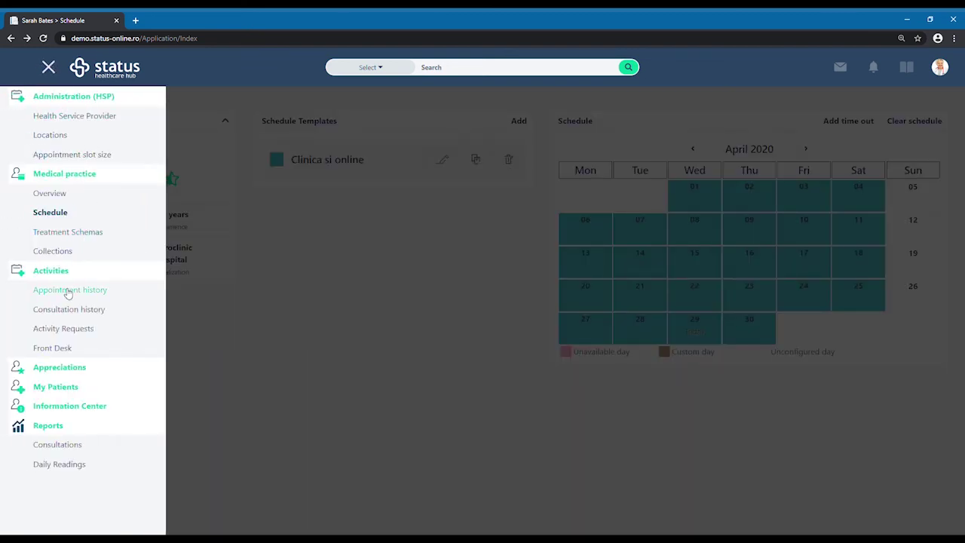
click(77, 369)
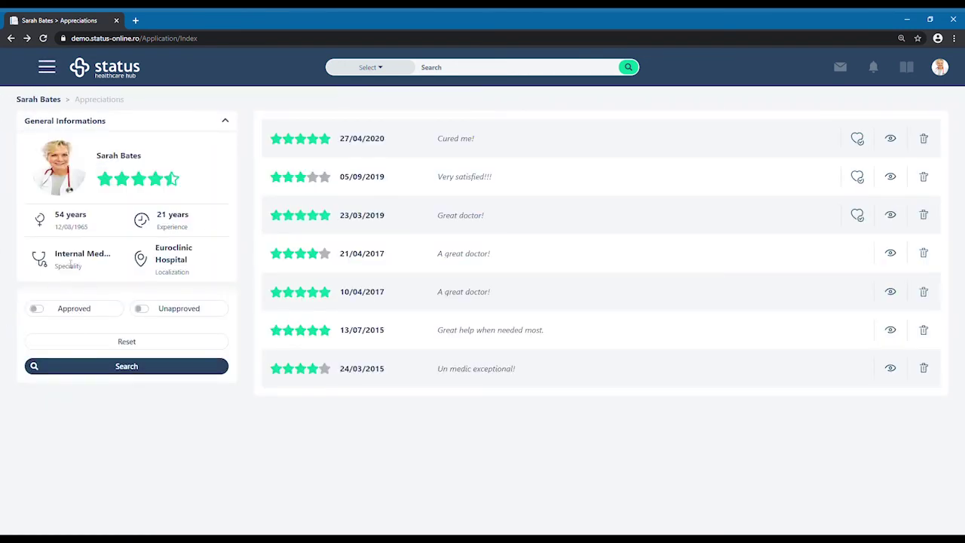
- View the doctor's Appointment history and go to the Consultation history
click(48, 70)
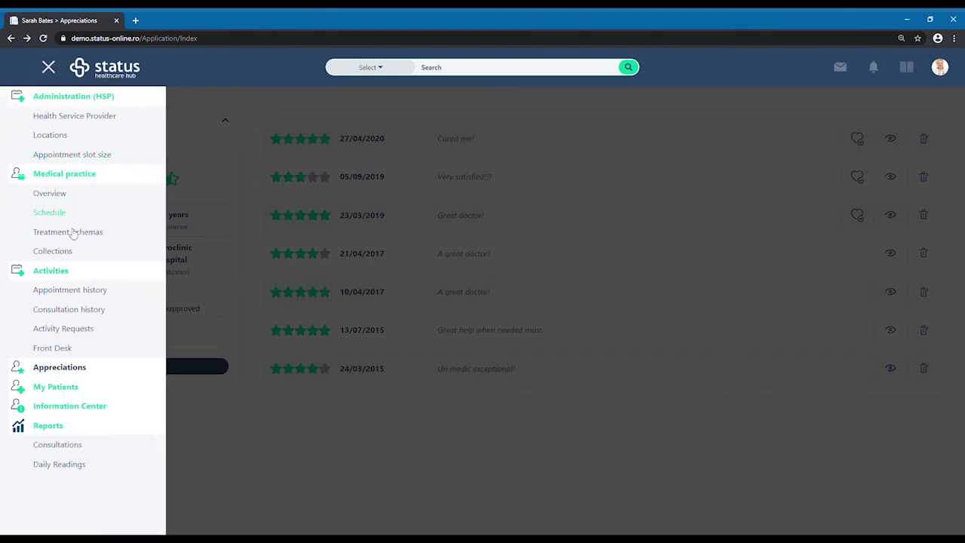
click(70, 294)
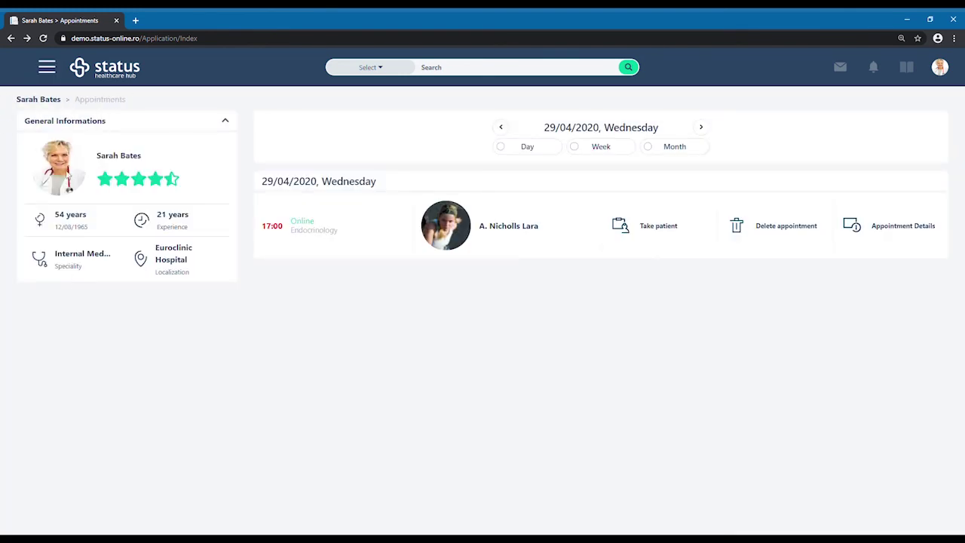
click(46, 72)
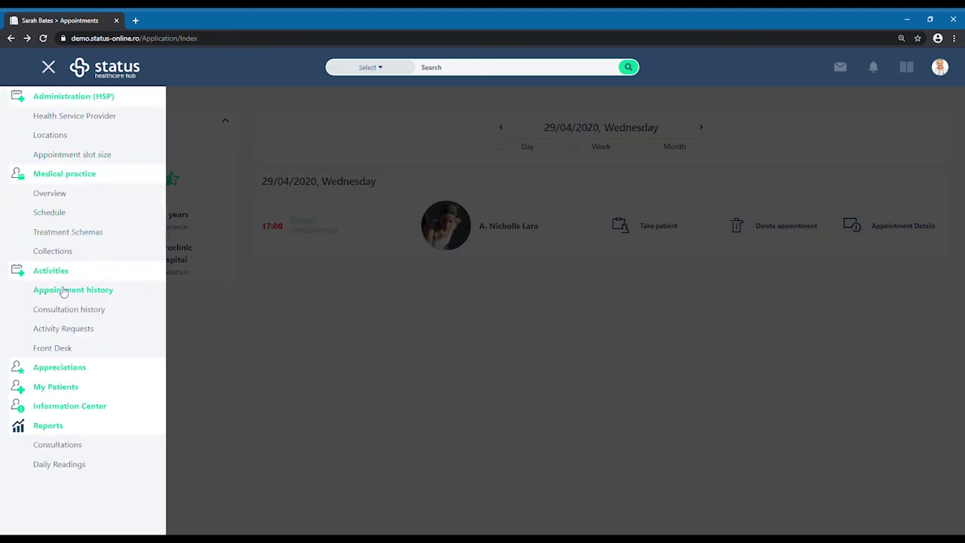
click(62, 310)
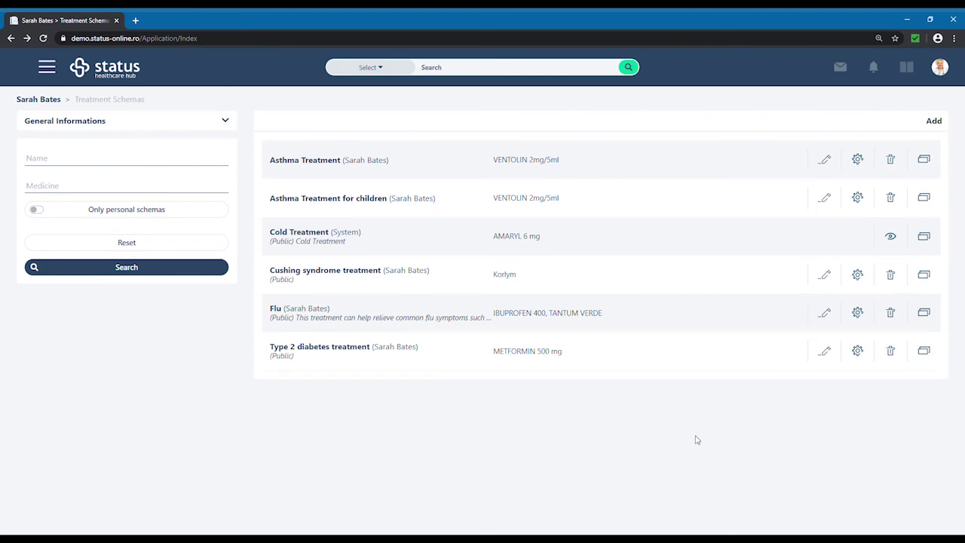
- Open the Asthma Treatment schema, examine the edit options of its VENTOLIN 2mg/5ml medication and cancel the edit
click(859, 161)
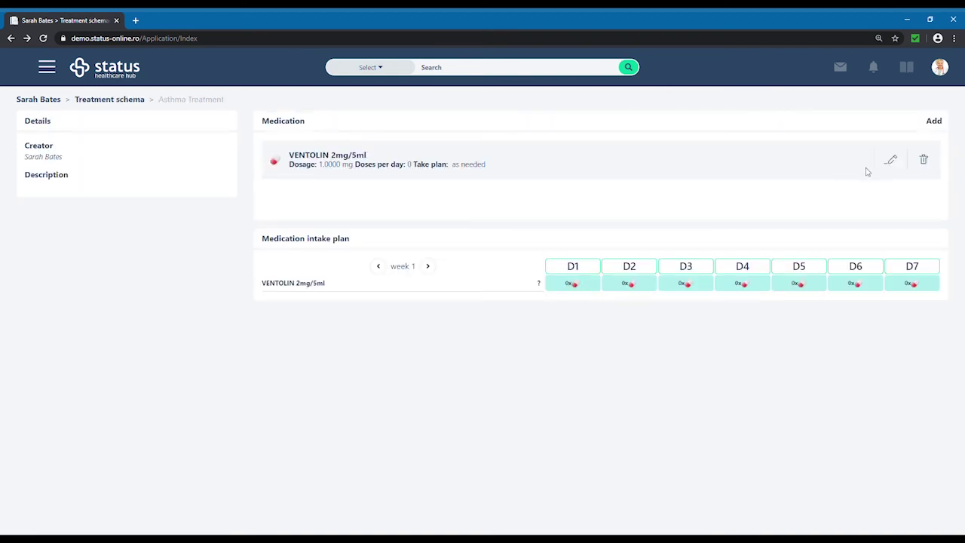
click(890, 161)
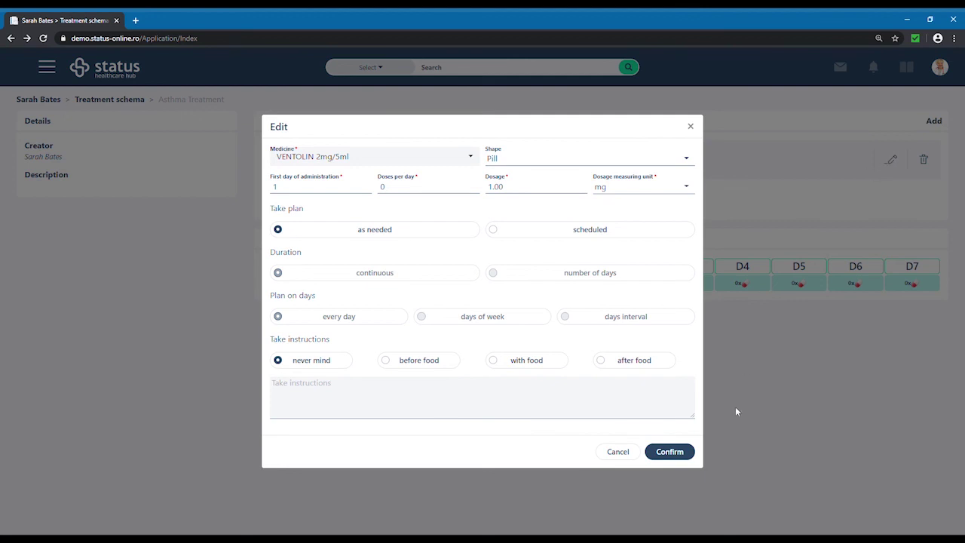
click(631, 452)
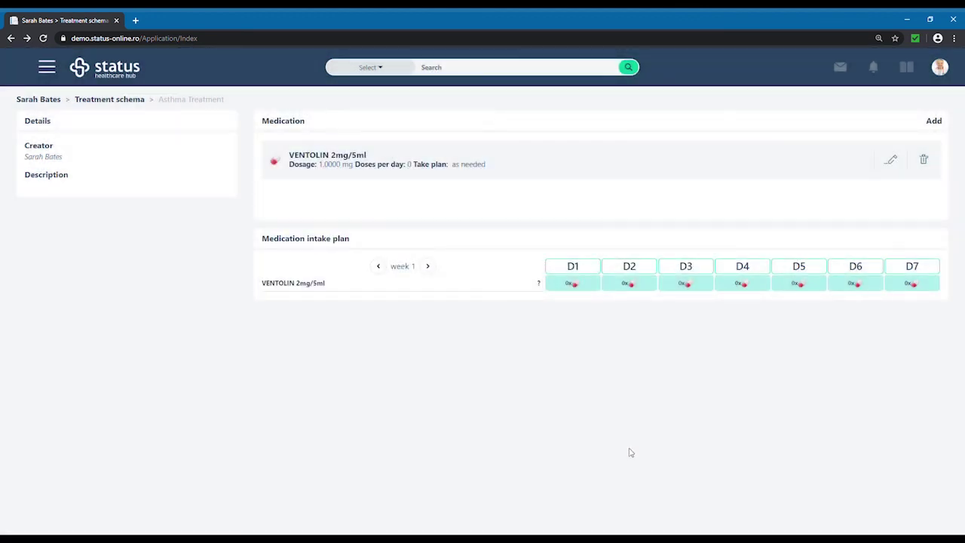
- Go to My Patients and open the health summary of the first patient in the list
click(47, 67)
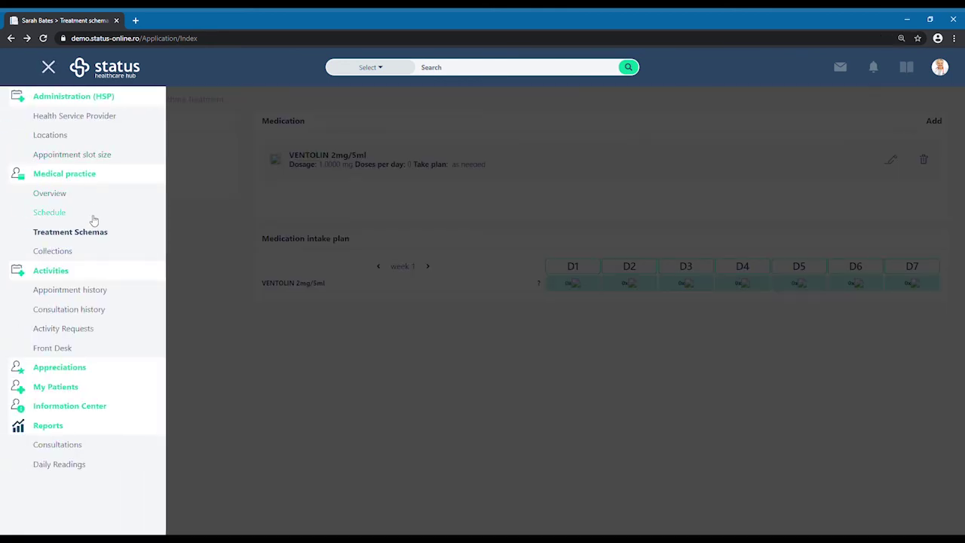
click(70, 388)
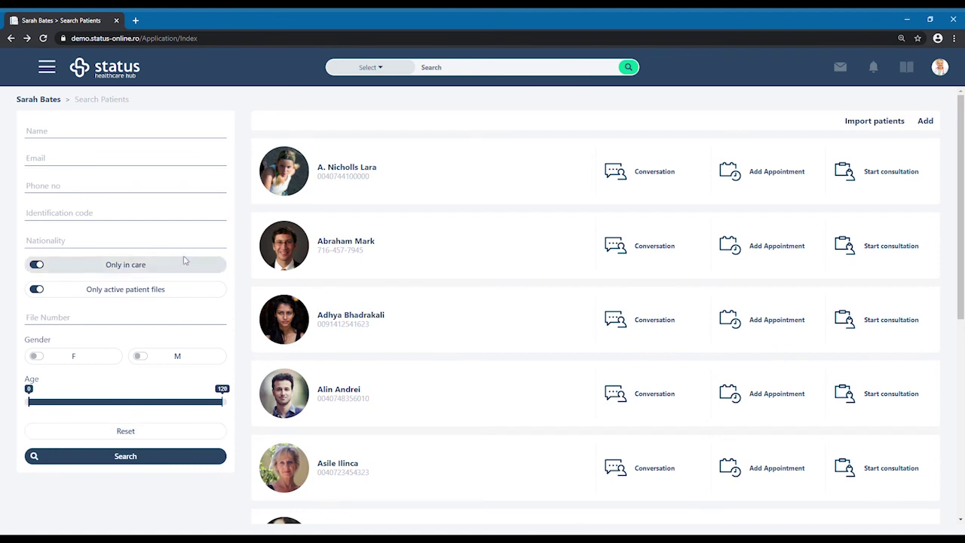
click(287, 178)
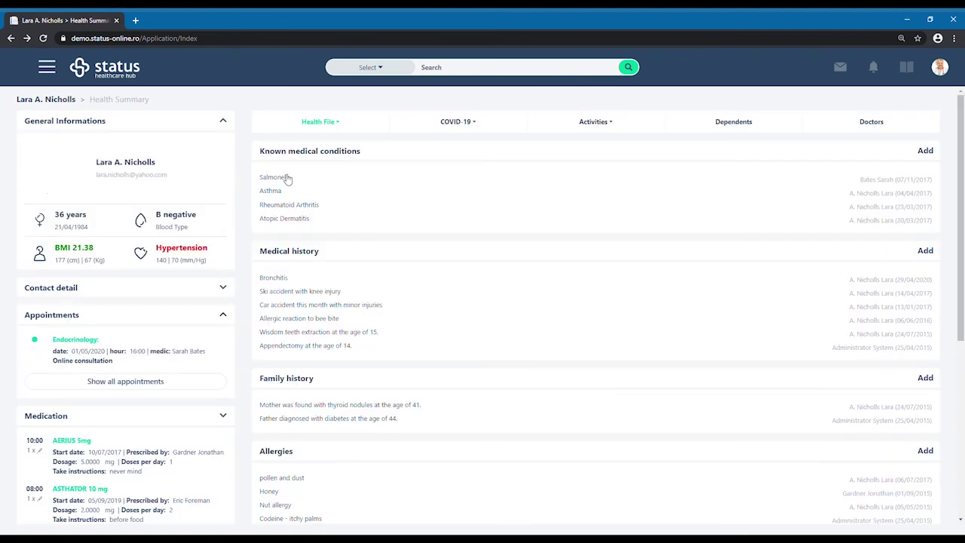